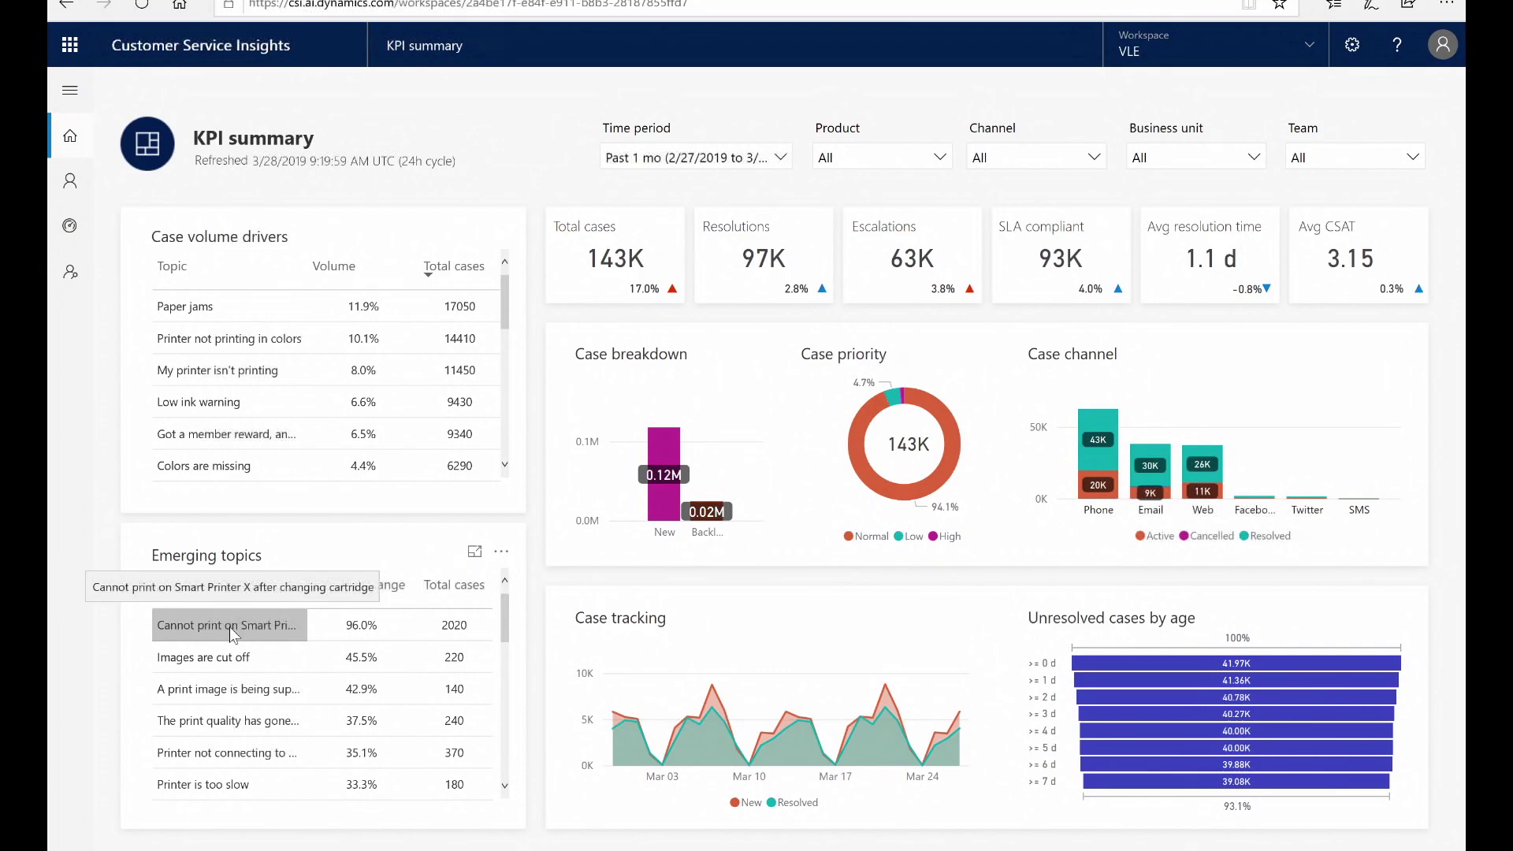
# Bring up the options menu on the 'Cannot print on Smart Printer X' emerging topic.
pyautogui.rightClick(227, 627)
pyautogui.moveTo(289, 717)
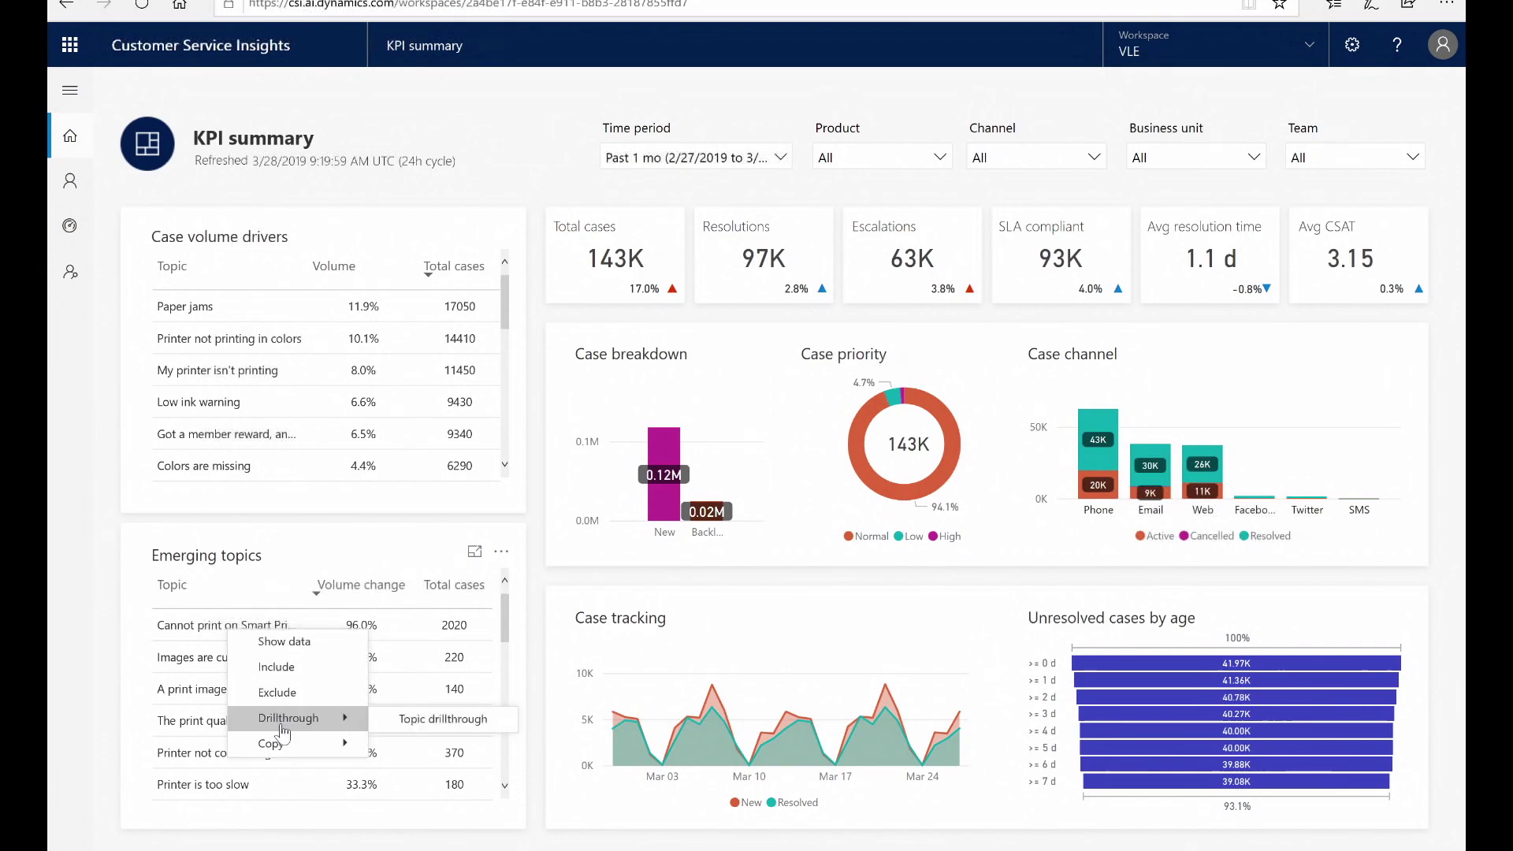
# Drill through to the Smart Printer X topic details and scroll to its case composition chart.
pyautogui.click(441, 719)
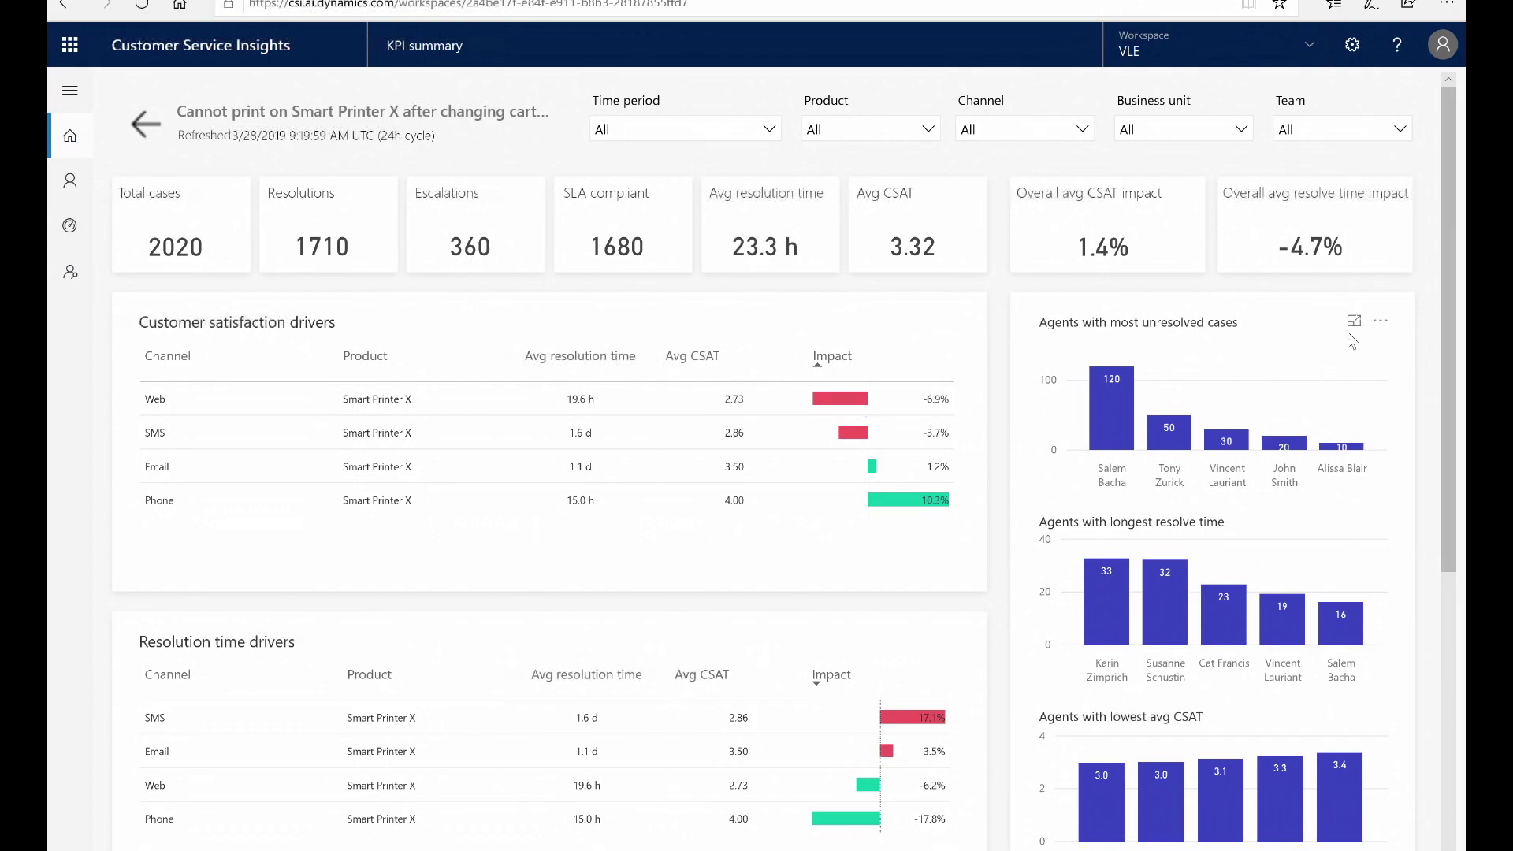
pyautogui.moveTo(1455, 302); pyautogui.dragTo(1403, 692)
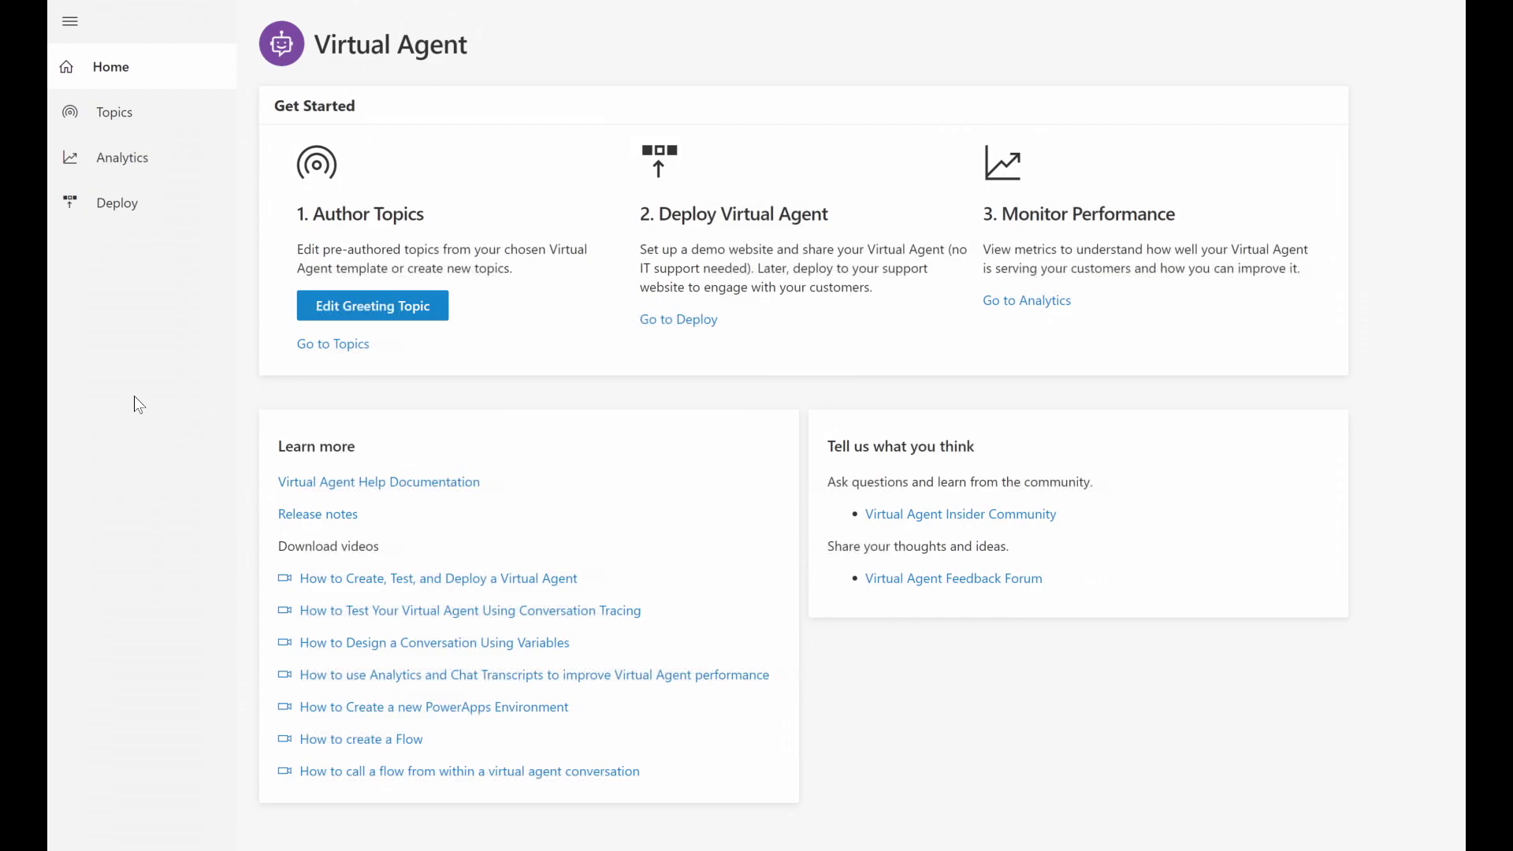
# Open Printer - Main troubleshooter from the Topics list in the editor.
pyautogui.click(152, 126)
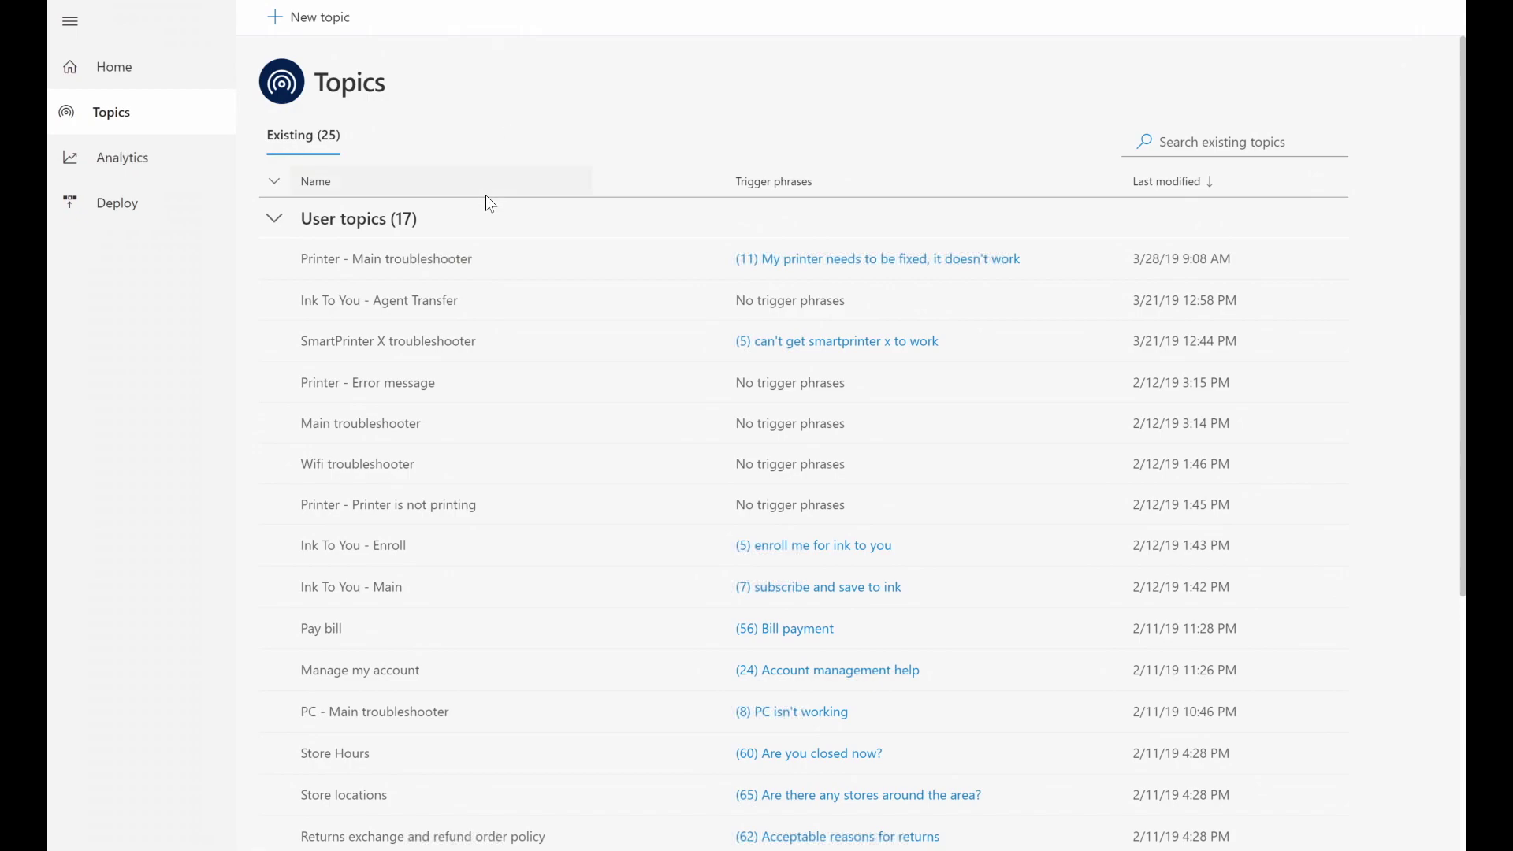
pyautogui.moveTo(473, 258)
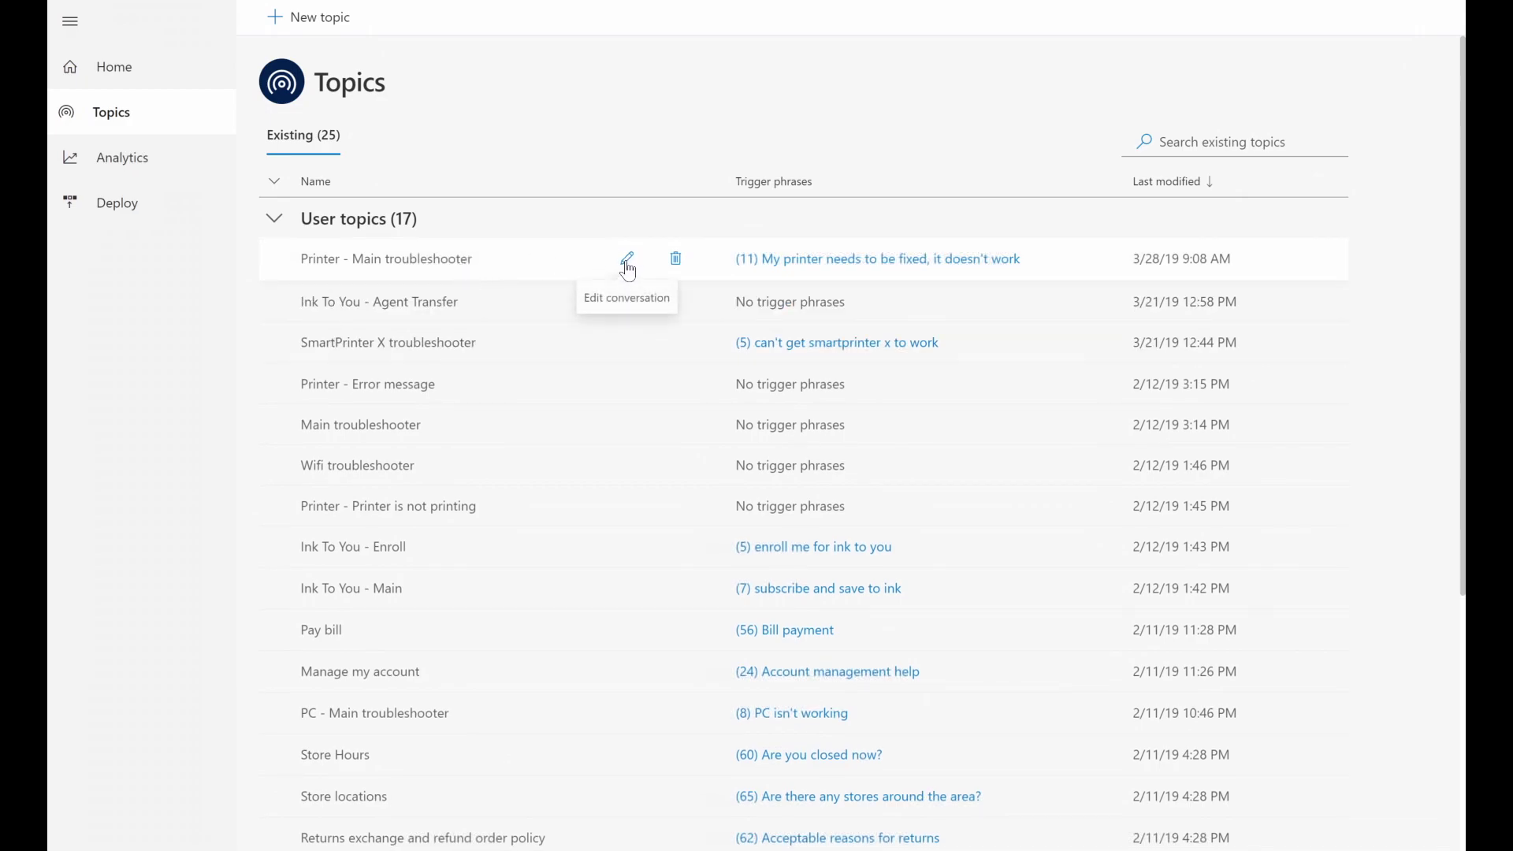
pyautogui.click(628, 260)
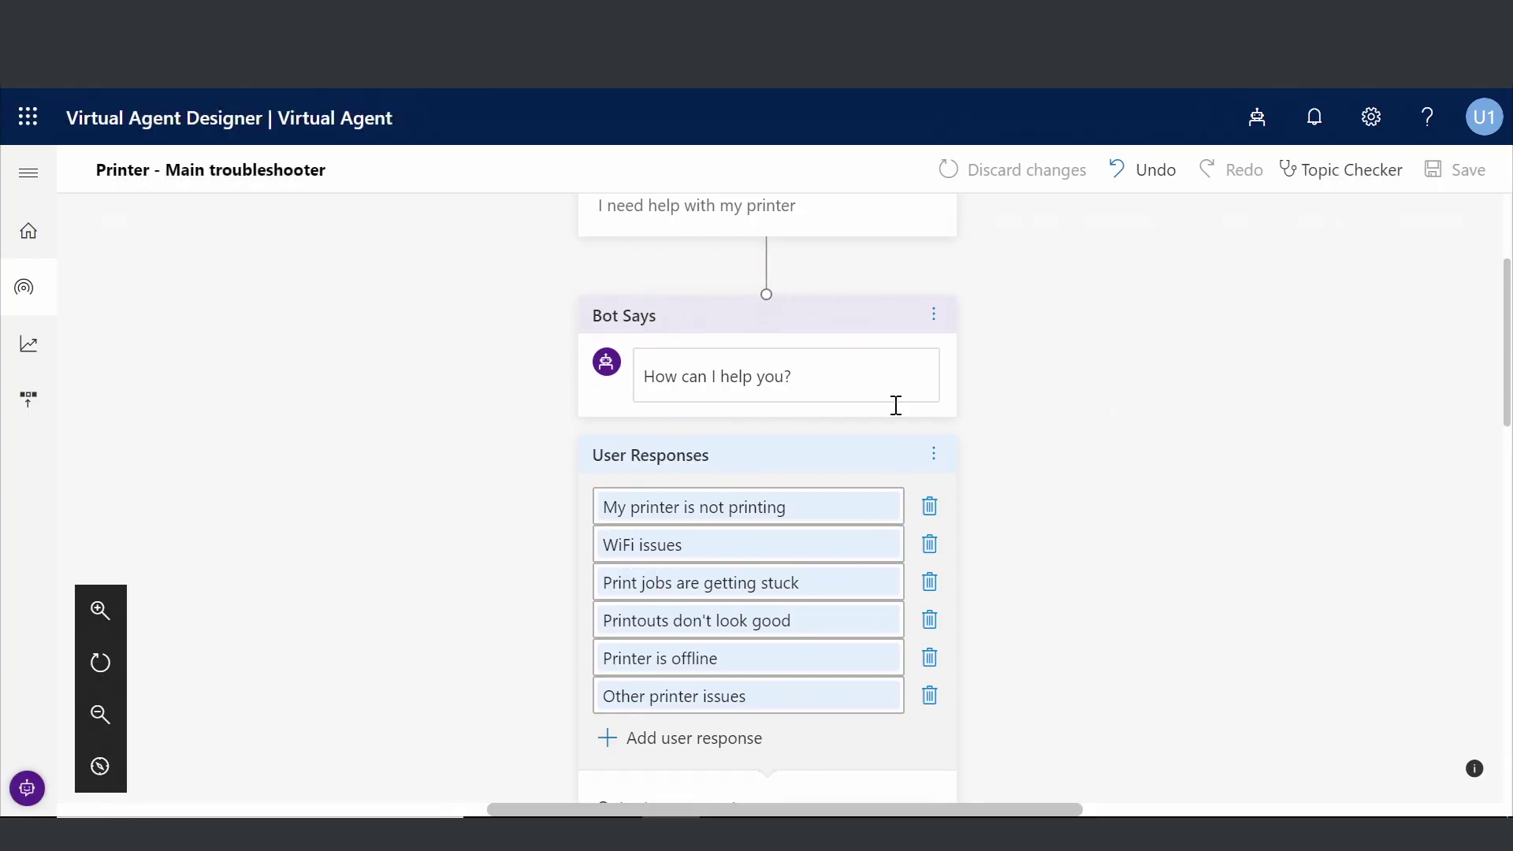
# Pan to the 'My printer is not printing' branch and insert a step above its Redirect.
pyautogui.scroll(-3, 895, 402)
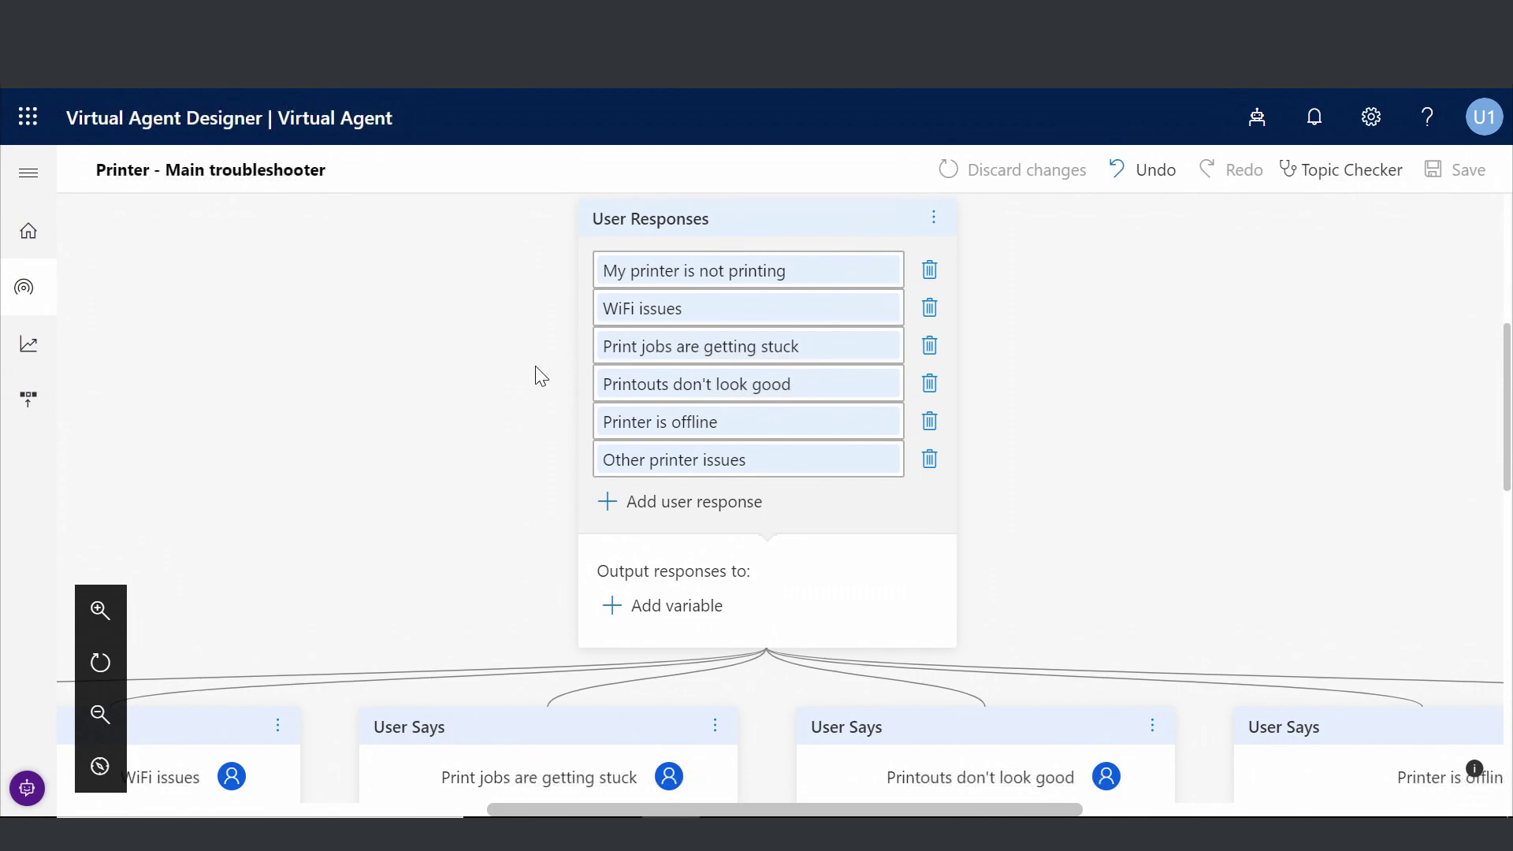
pyautogui.moveTo(459, 386); pyautogui.dragTo(1180, 386)
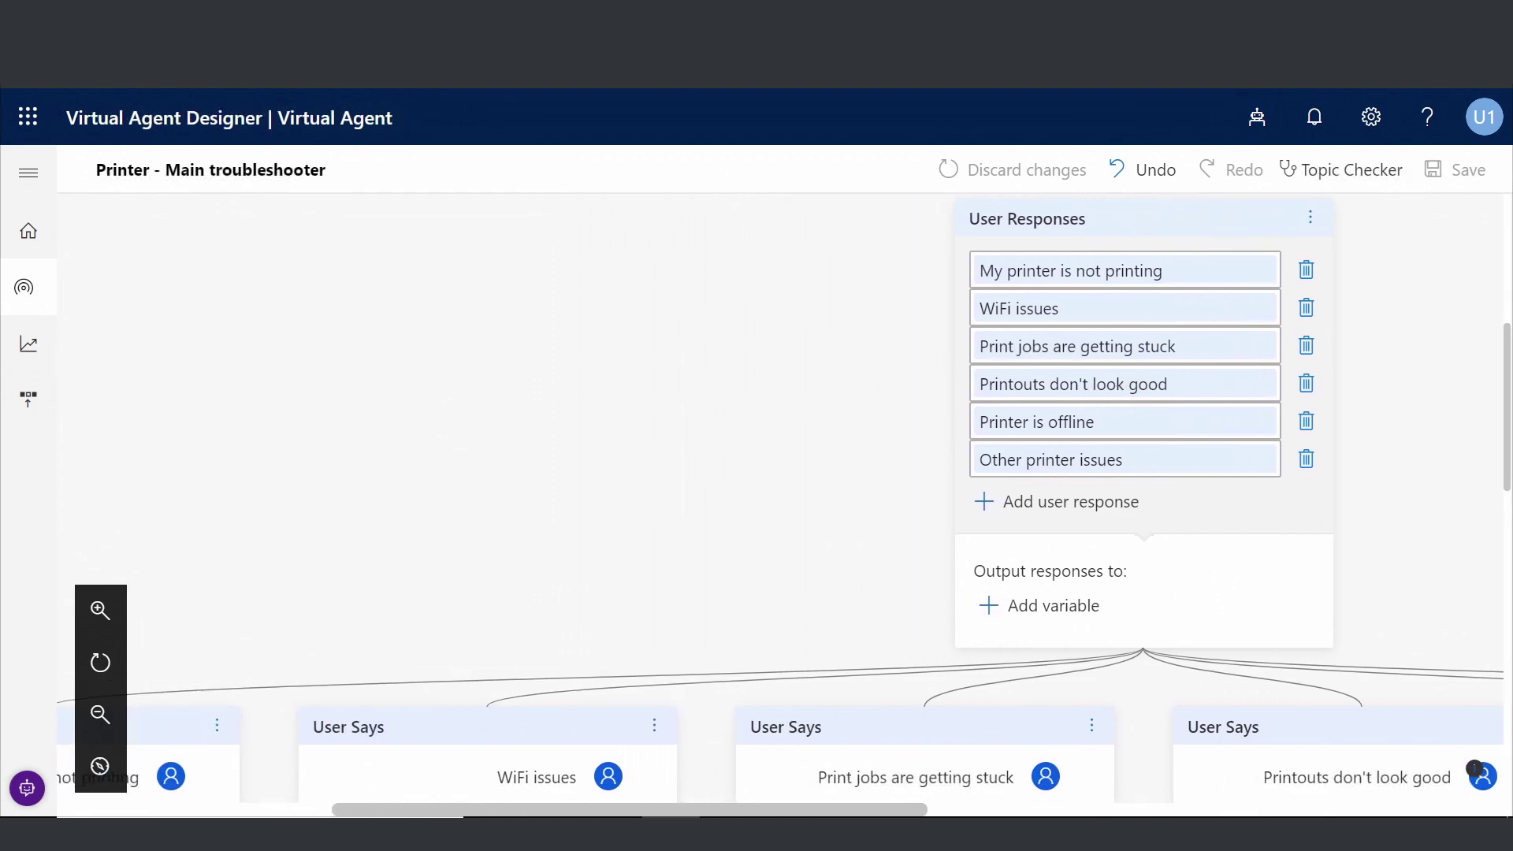
pyautogui.moveTo(808, 455); pyautogui.dragTo(839, 327)
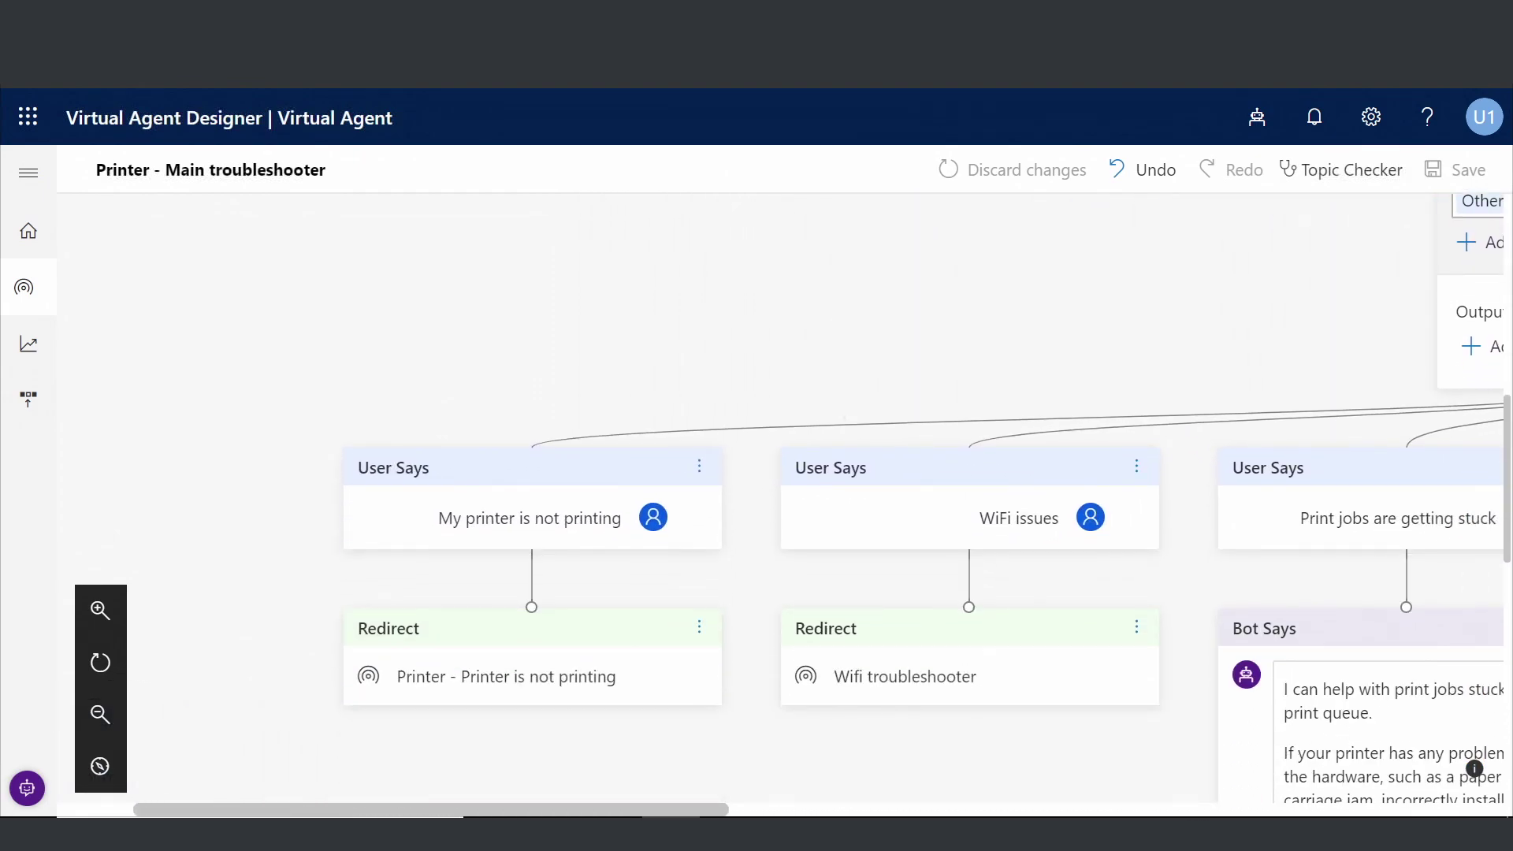
pyautogui.moveTo(844, 417); pyautogui.dragTo(807, 207)
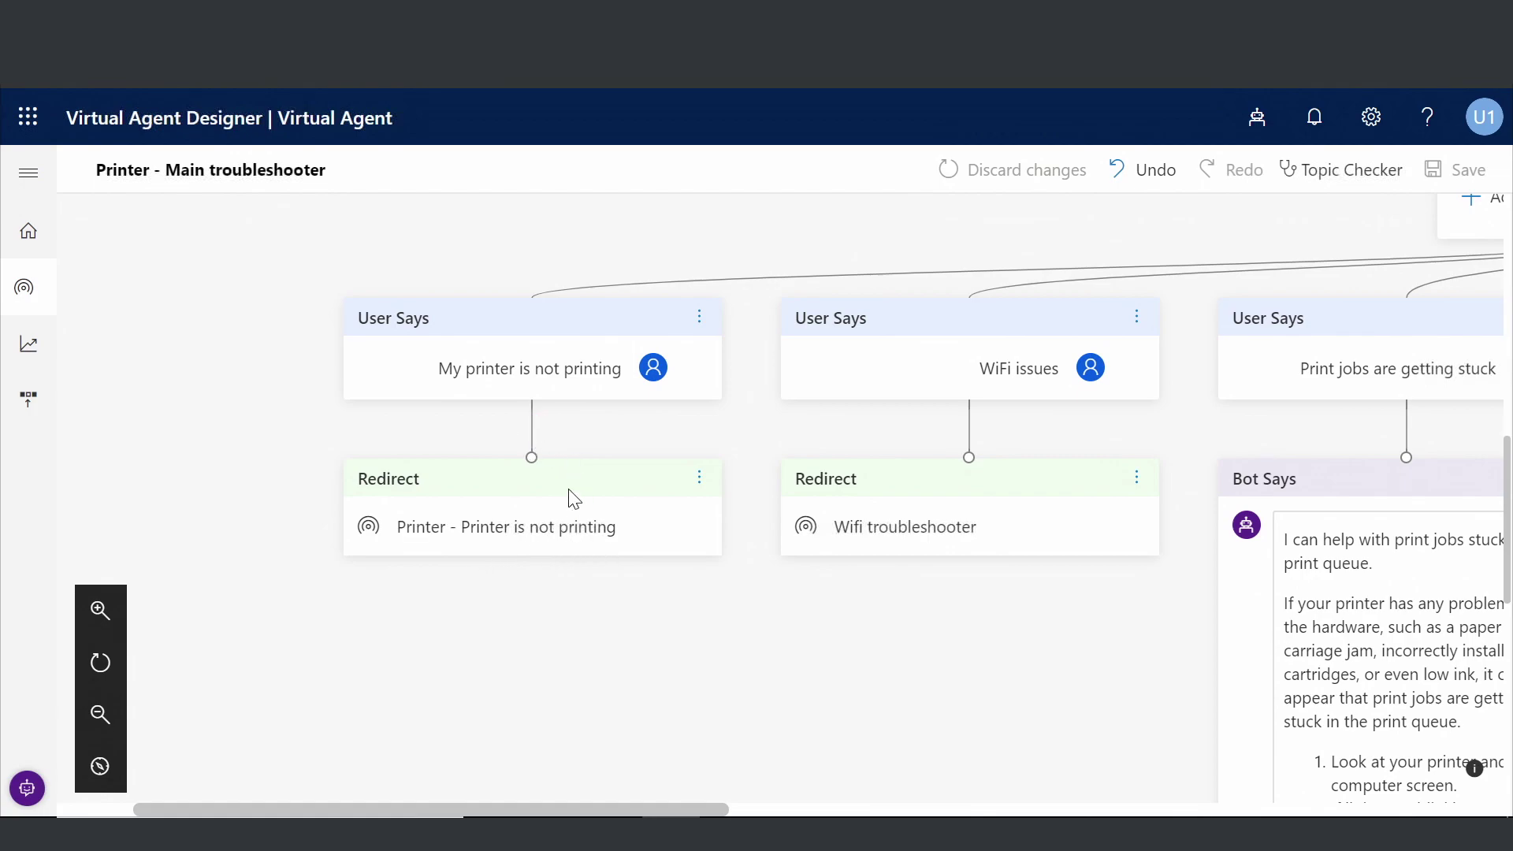
pyautogui.click(531, 429)
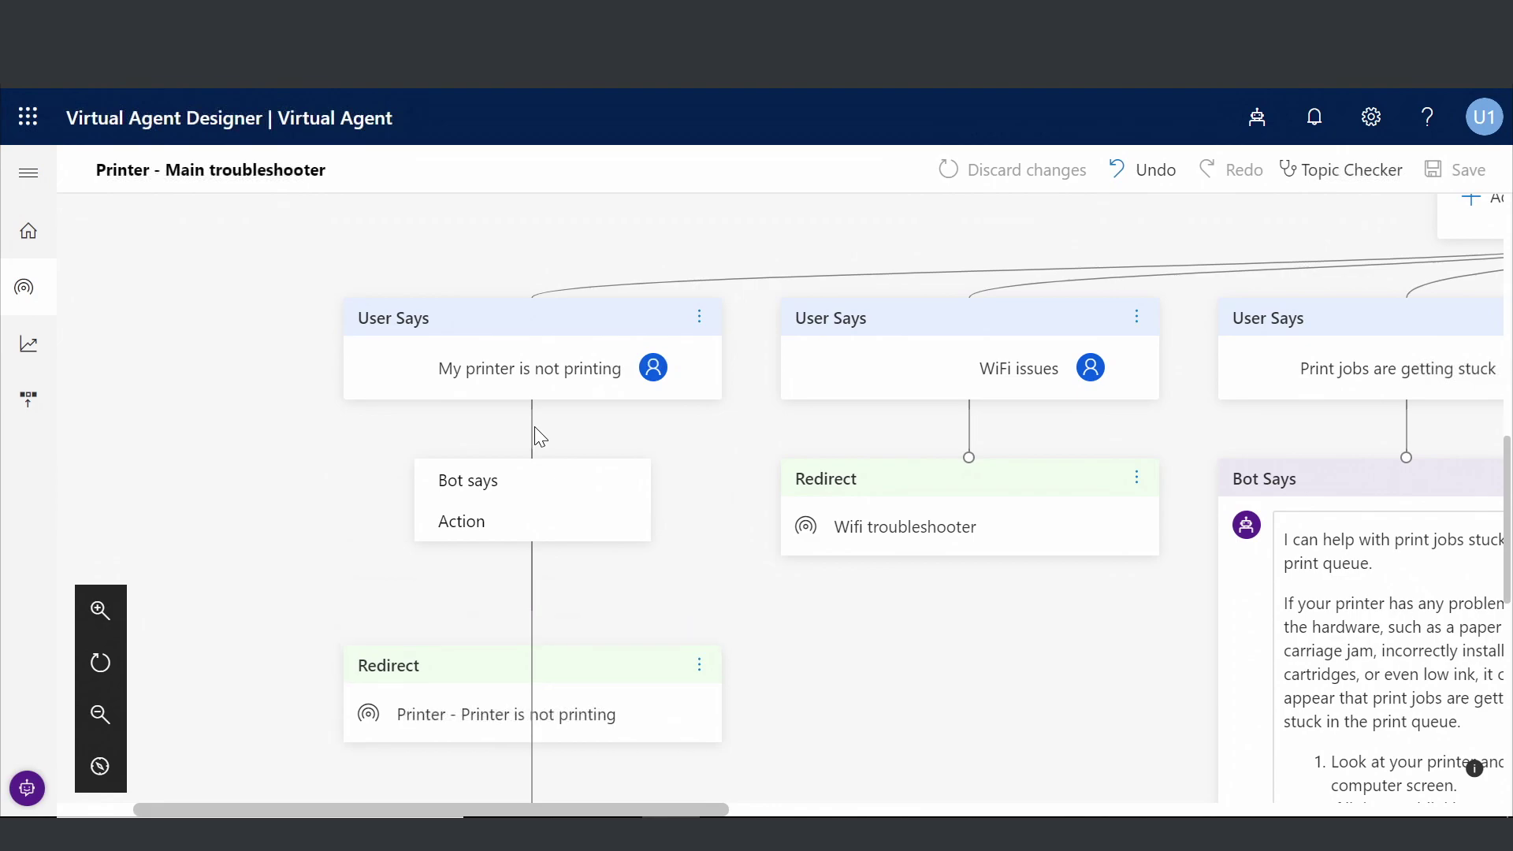
# Add a bot message asking 'Are you using a smart printer?'.
pyautogui.click(502, 484)
pyautogui.click(489, 529)
pyautogui.write('Are you using a smart printer?')
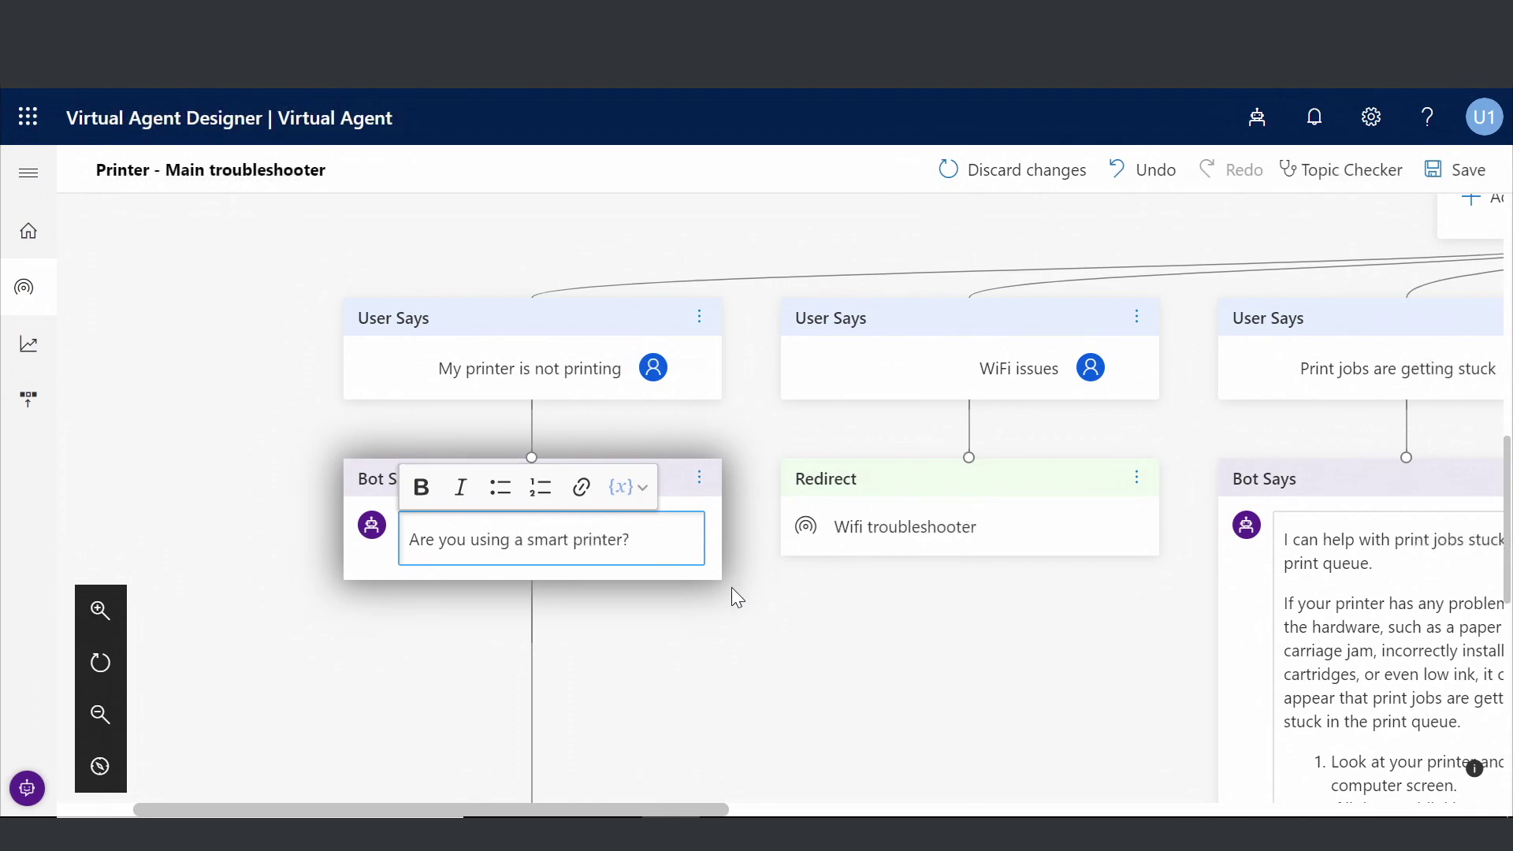
pyautogui.click(732, 589)
pyautogui.scroll(-3, 688, 634)
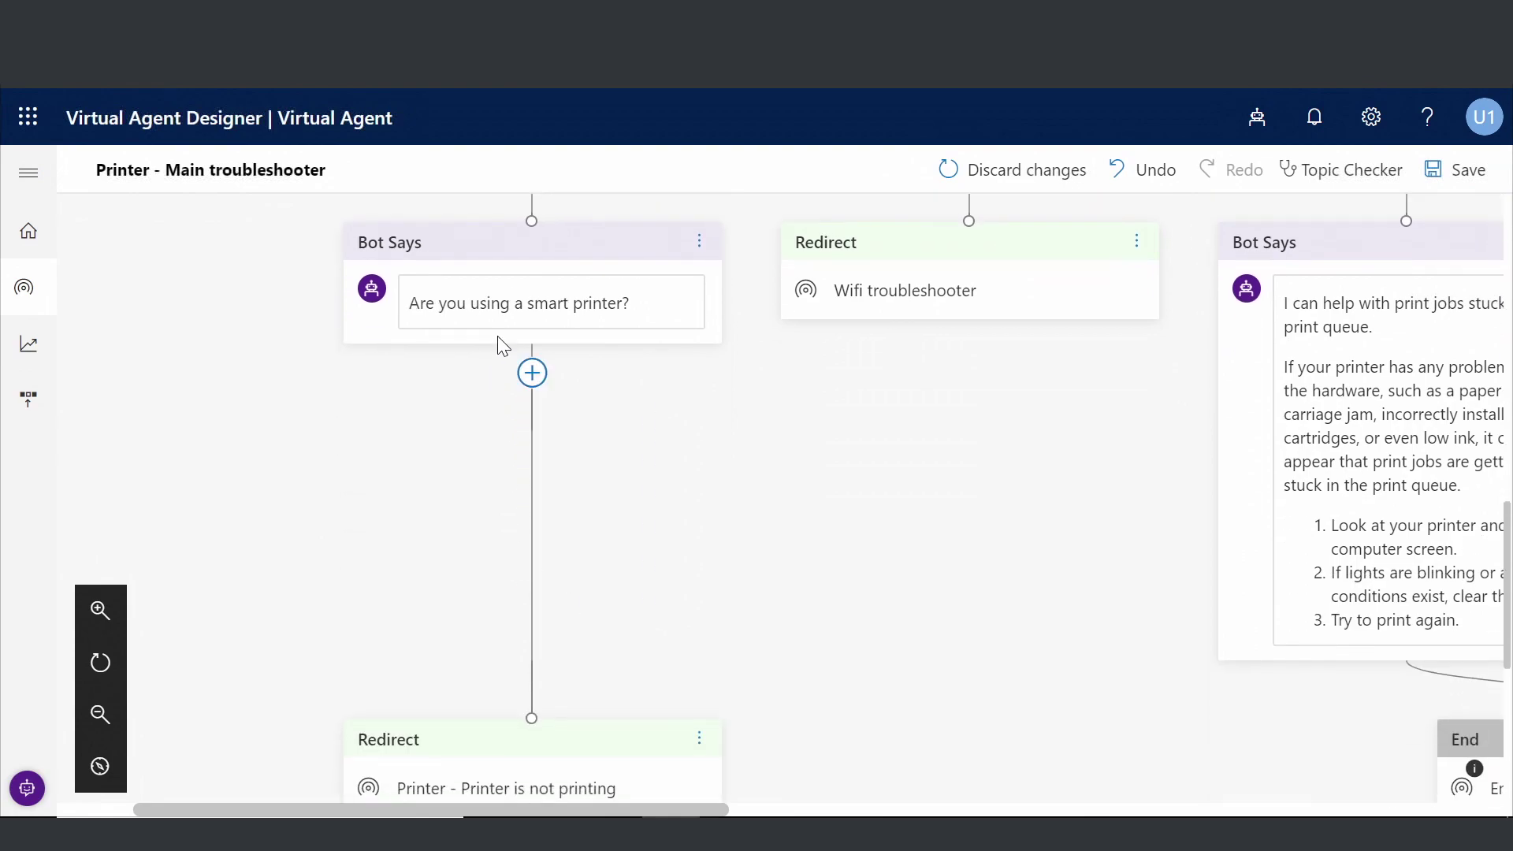
# Add a user response node with the answers 'yes' and 'no'.
pyautogui.click(532, 373)
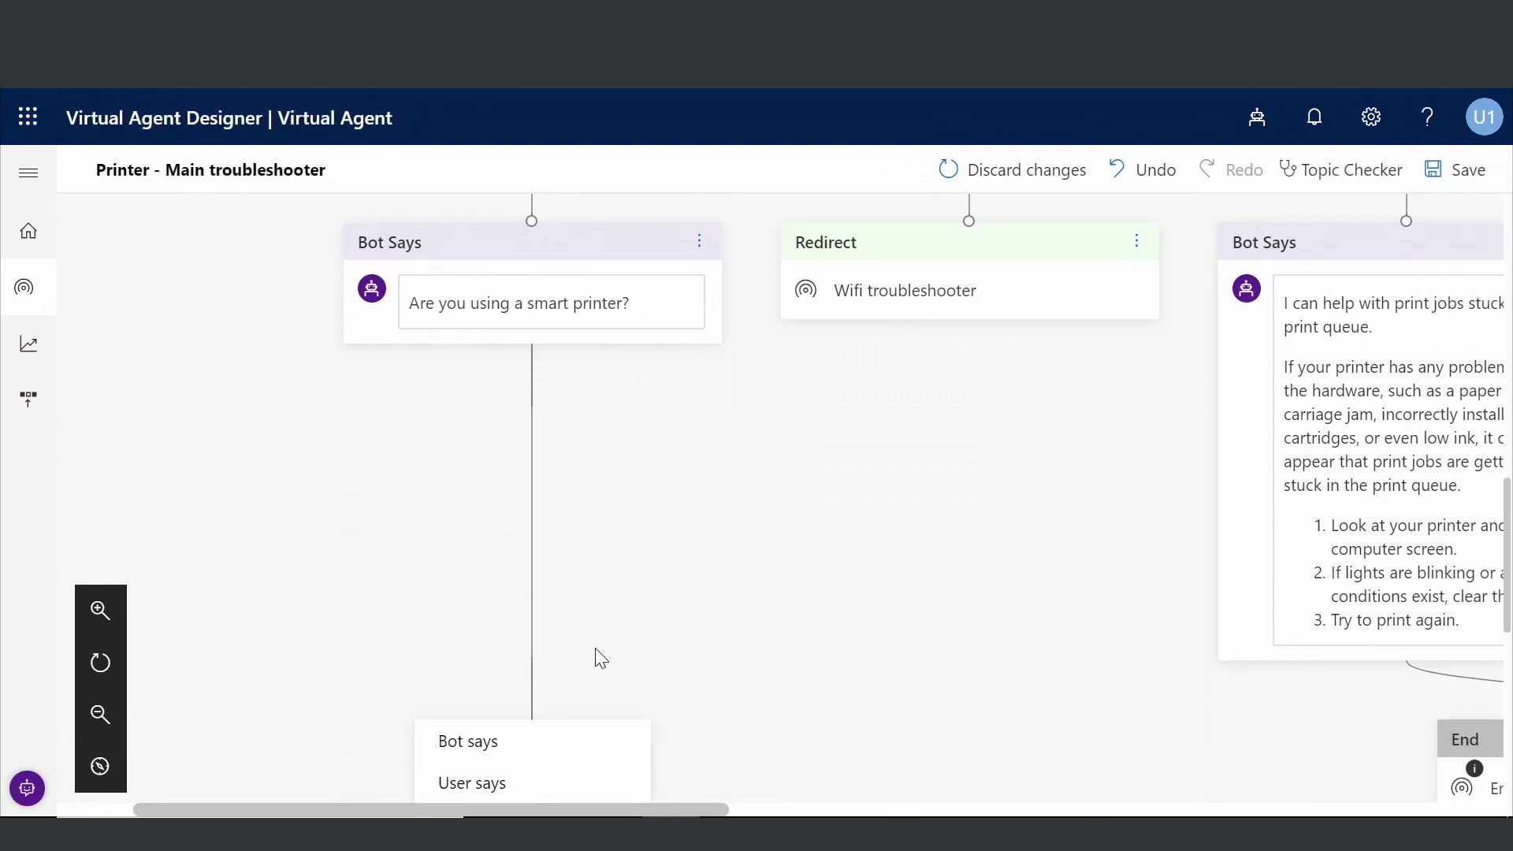
pyautogui.scroll(-3, 587, 639)
pyautogui.click(507, 548)
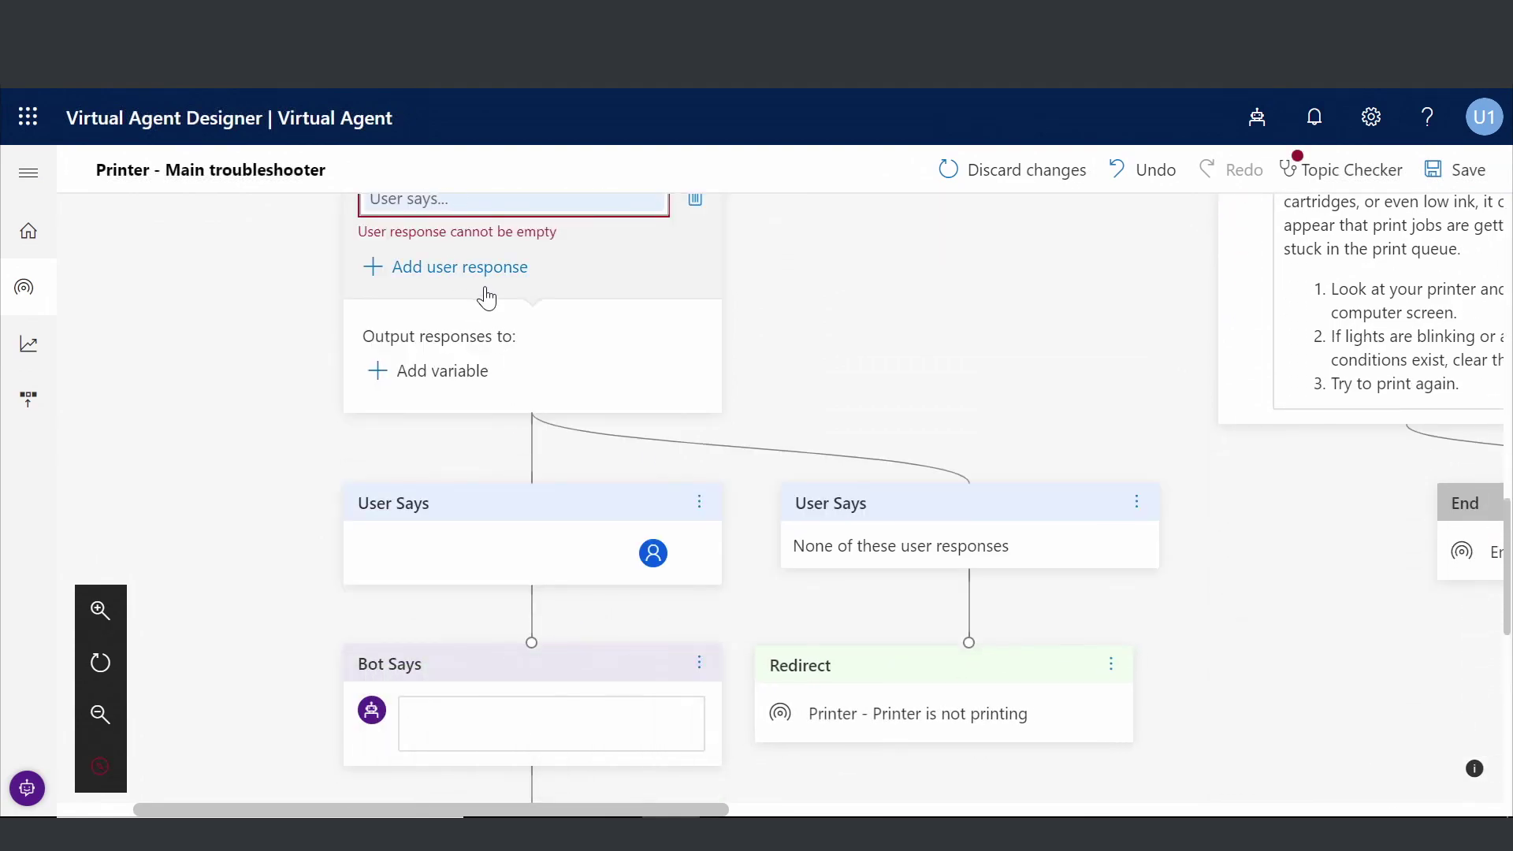
pyautogui.scroll(2, 483, 295)
pyautogui.click(479, 319)
pyautogui.write('yes')
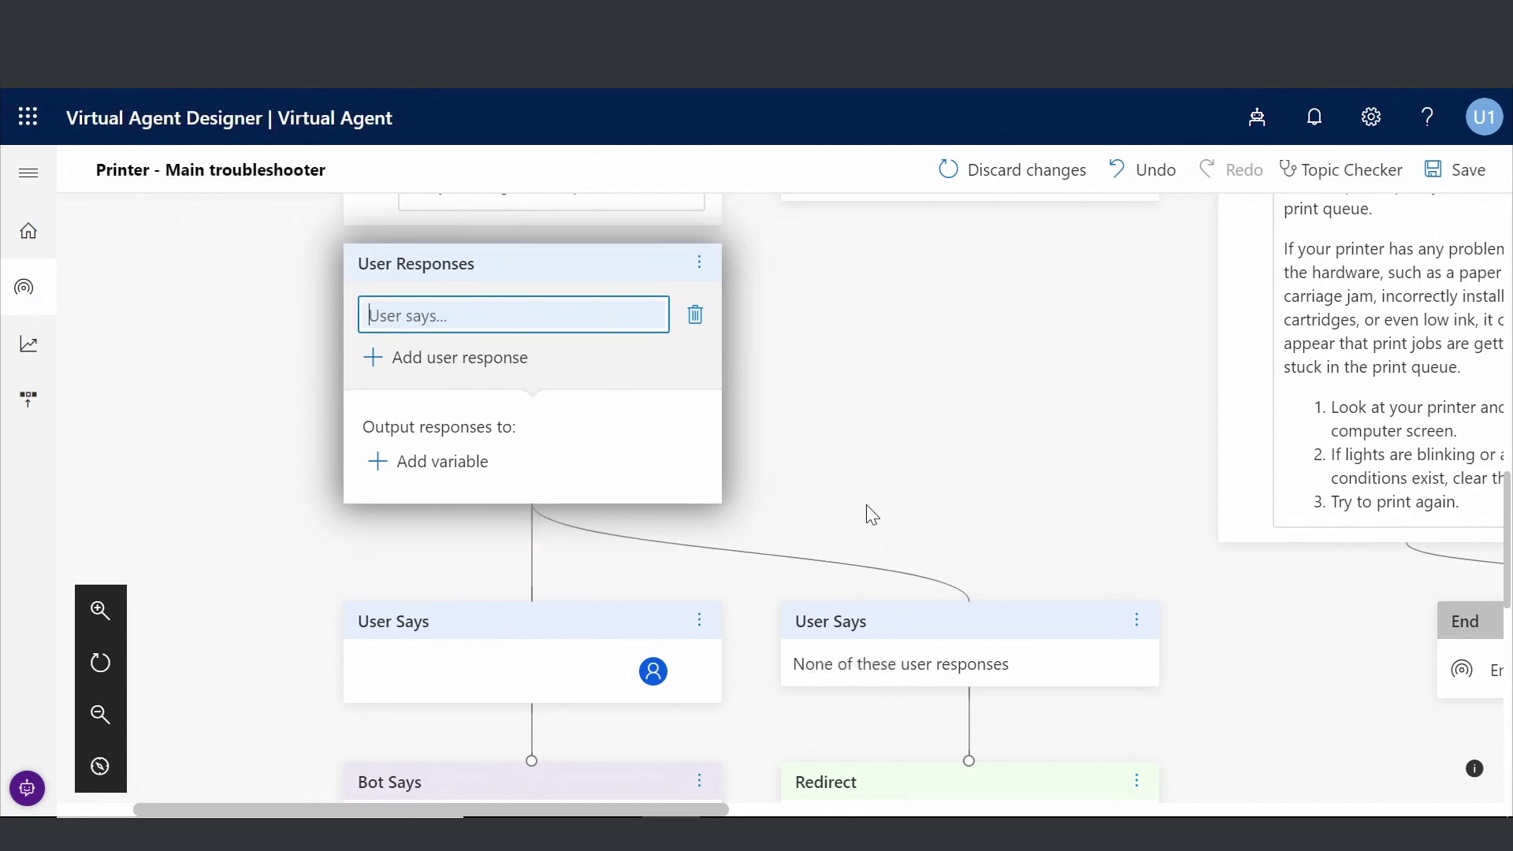
pyautogui.click(857, 318)
pyautogui.click(410, 371)
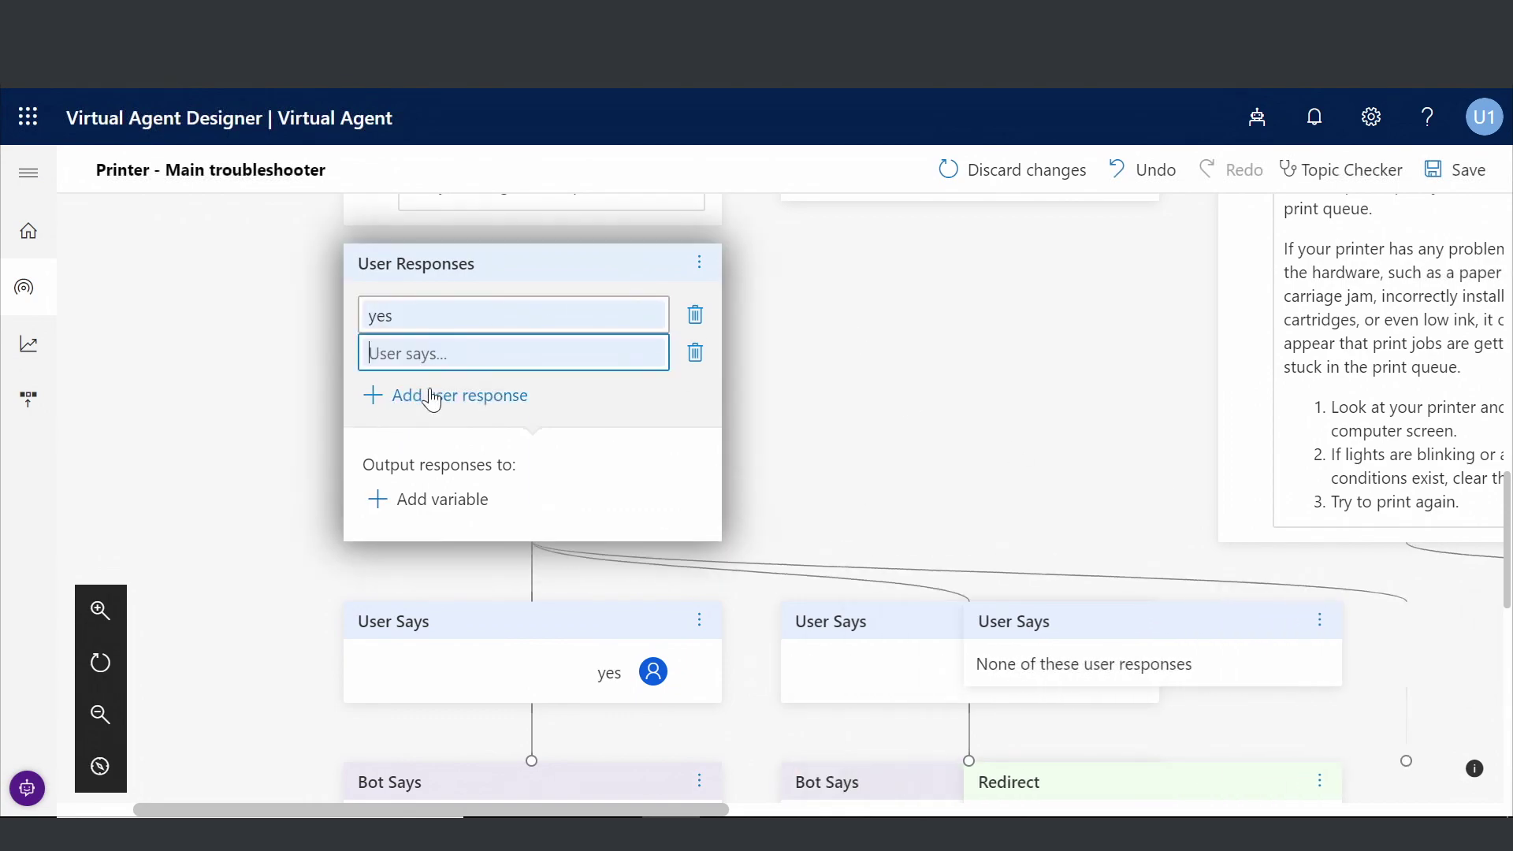
pyautogui.write('no')
pyautogui.click(856, 369)
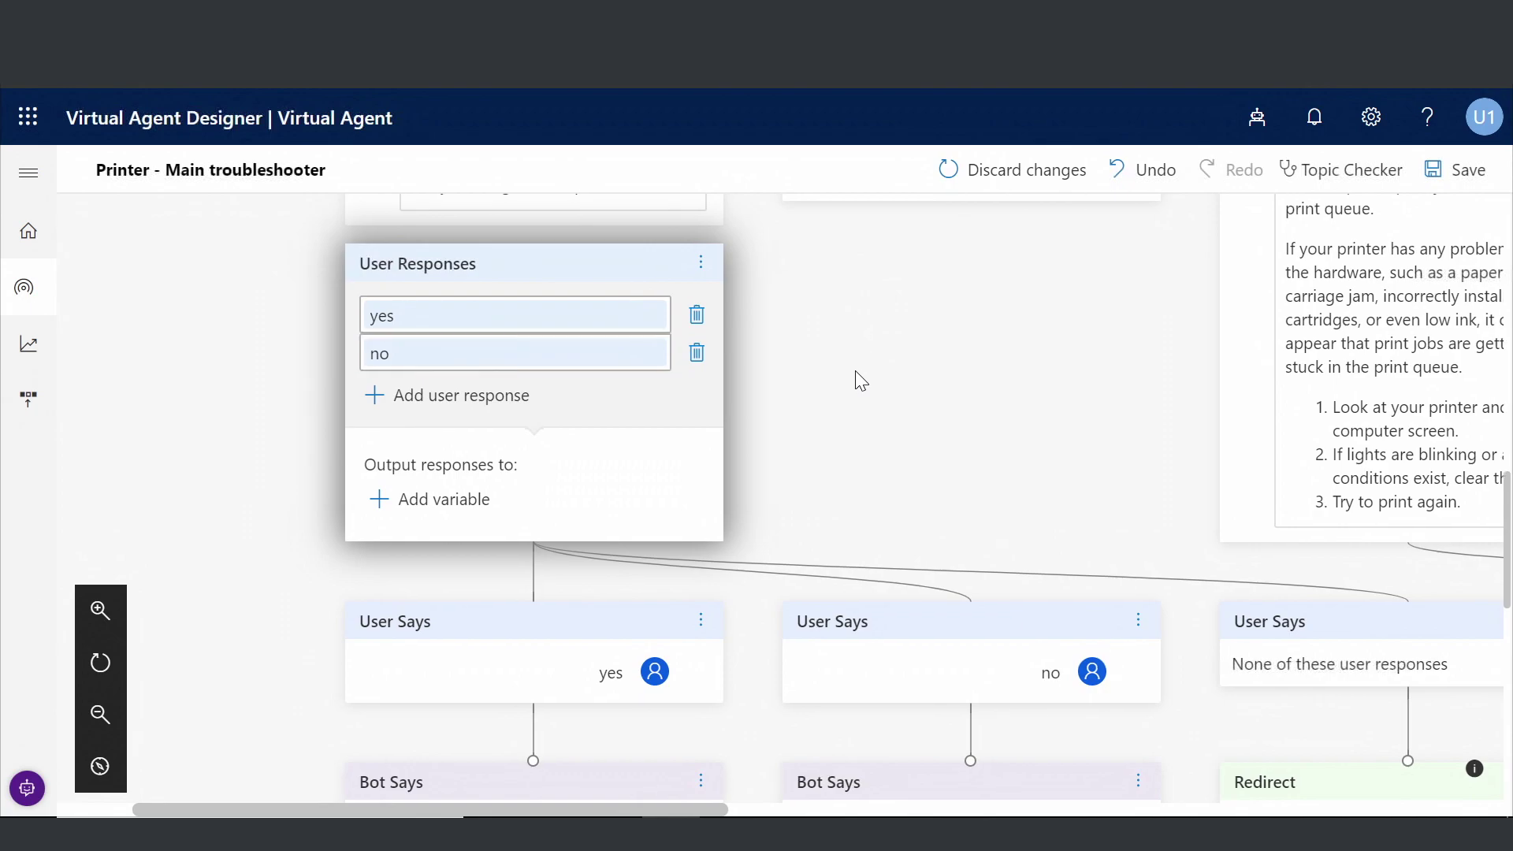
pyautogui.scroll(-3, 473, 379)
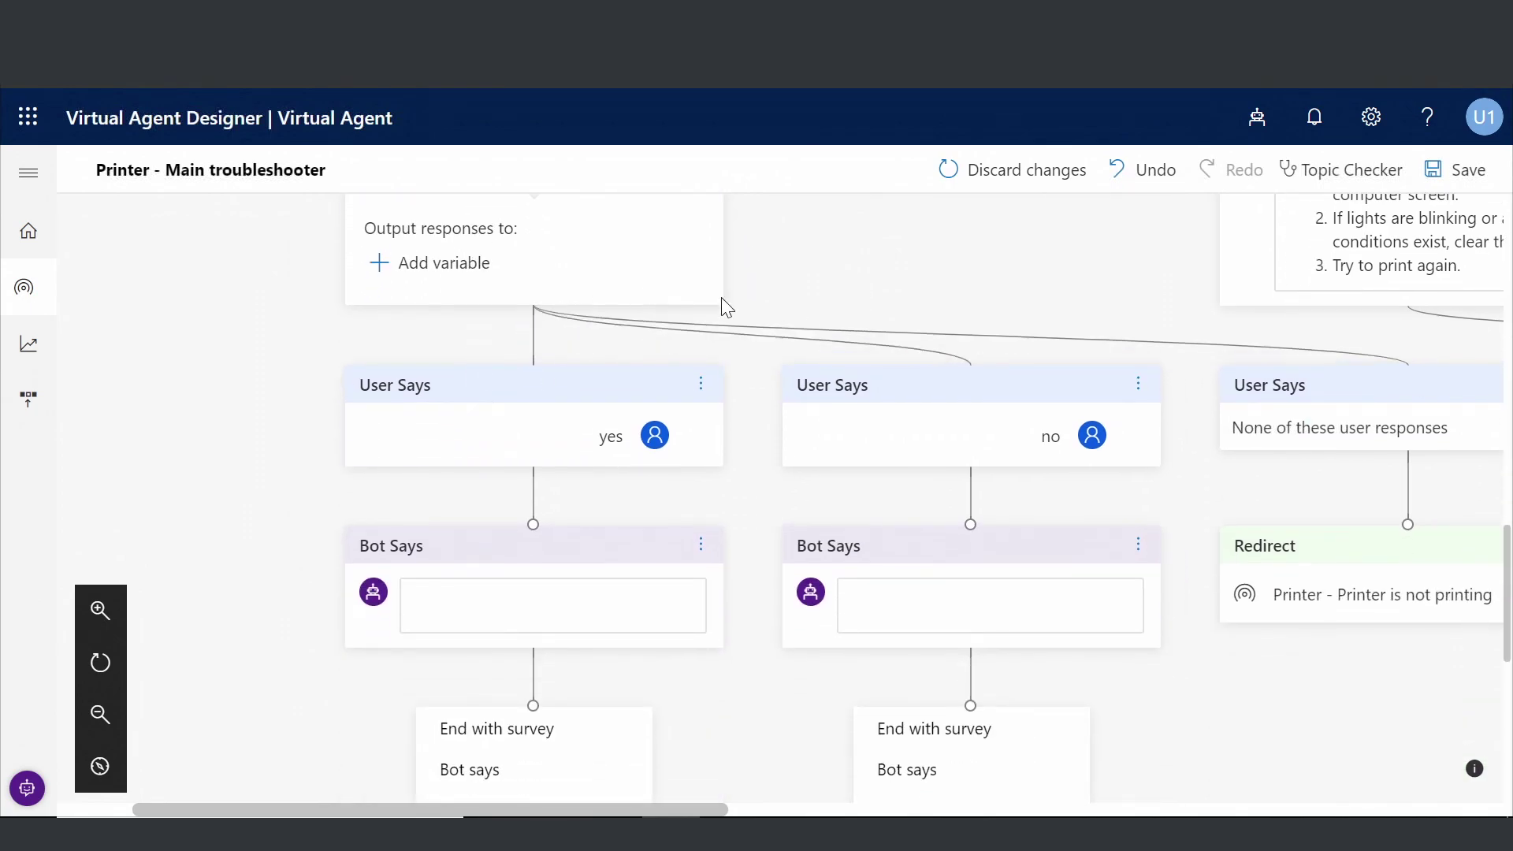
# Delete the empty yes-branch message and redirect yes to SmartPrinter X troubleshooter.
pyautogui.scroll(-3, 1104, 603)
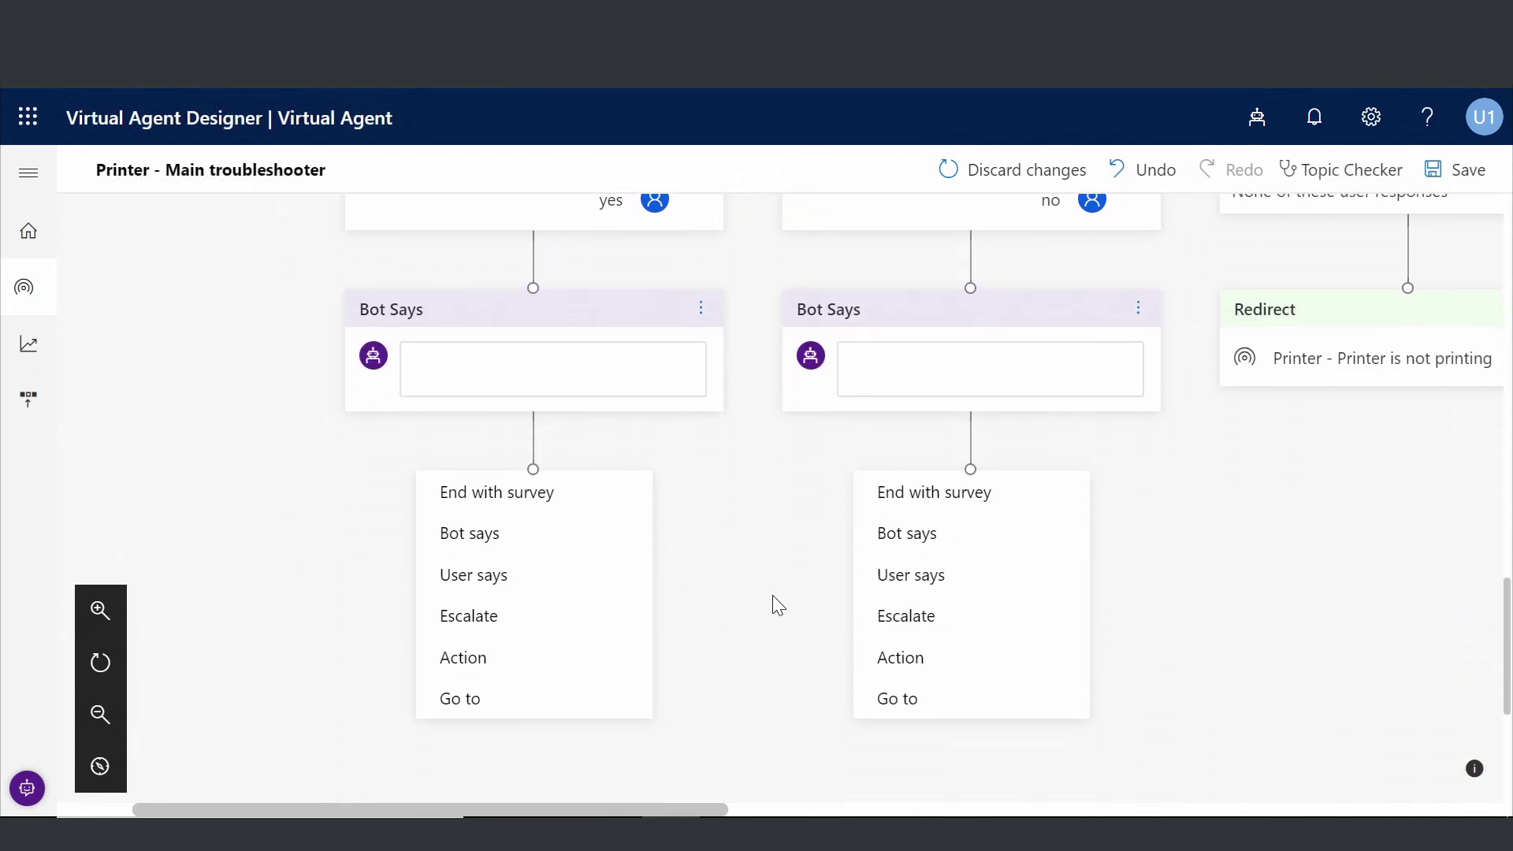
pyautogui.scroll(2, 770, 597)
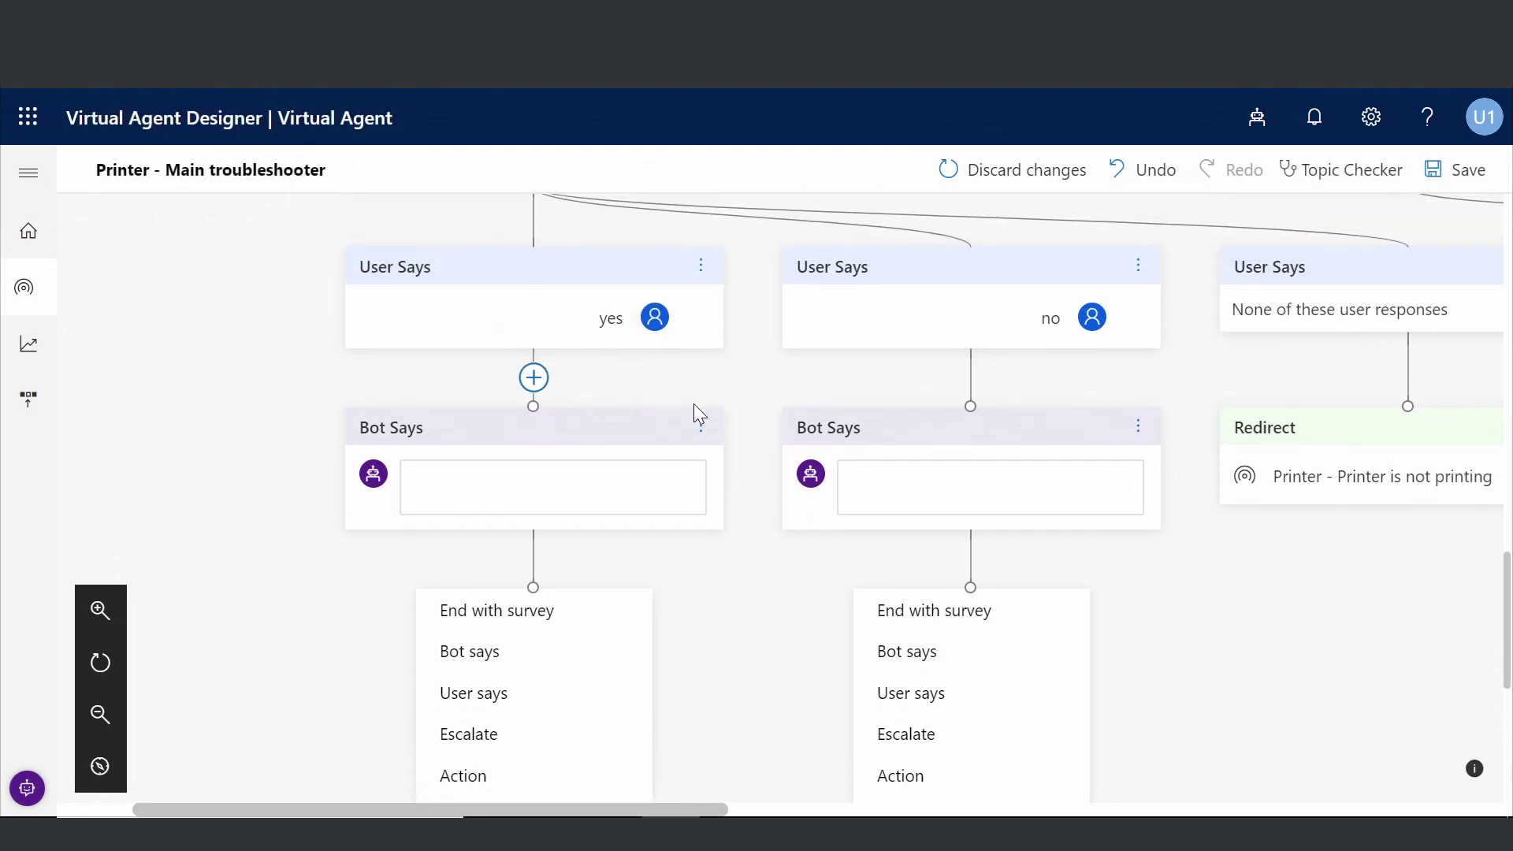
pyautogui.click(701, 426)
pyautogui.click(738, 448)
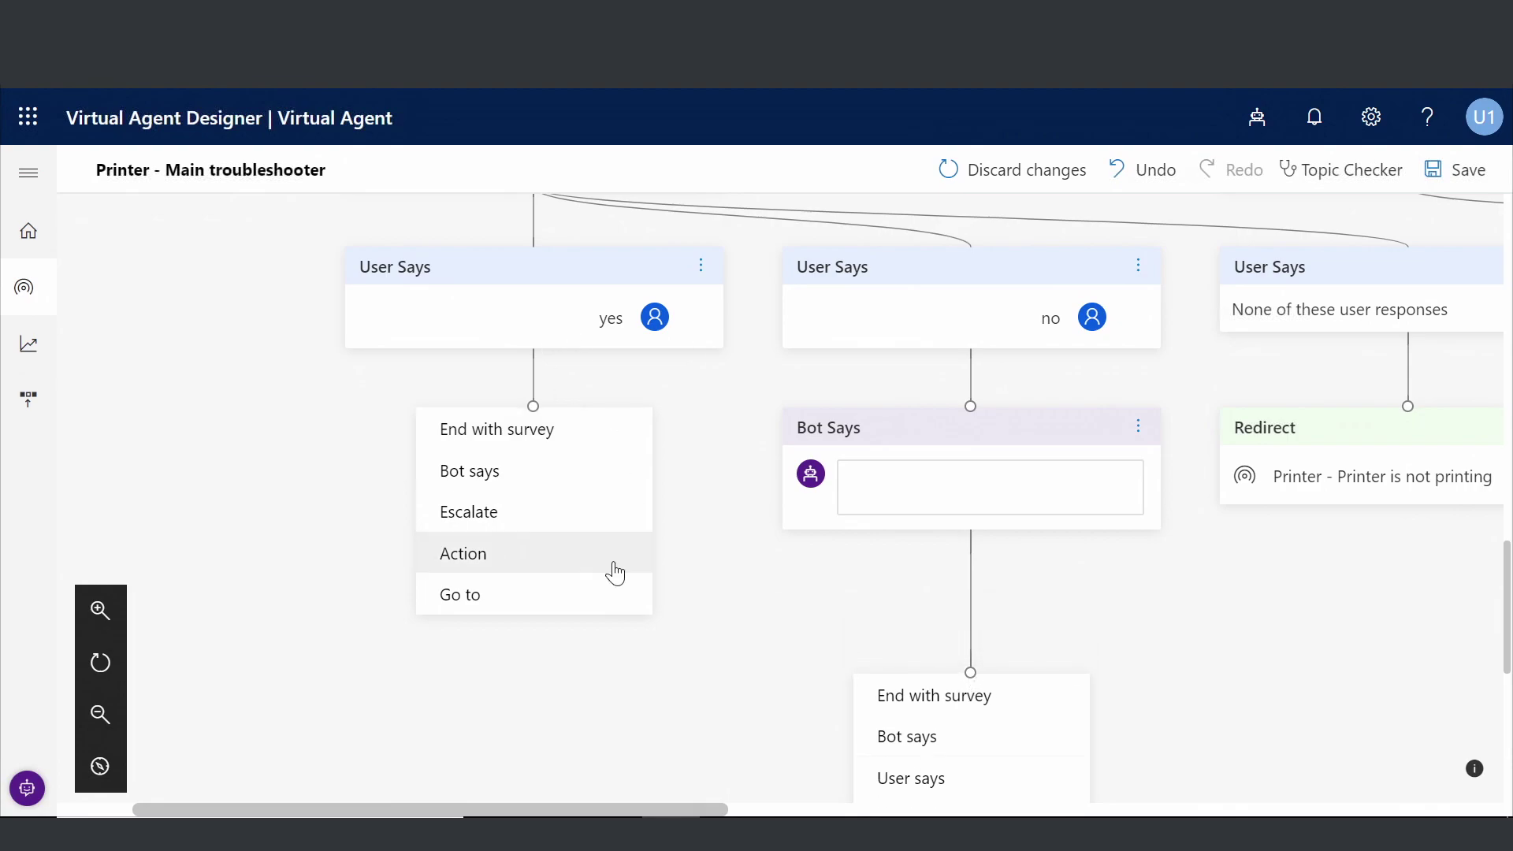
pyautogui.click(531, 613)
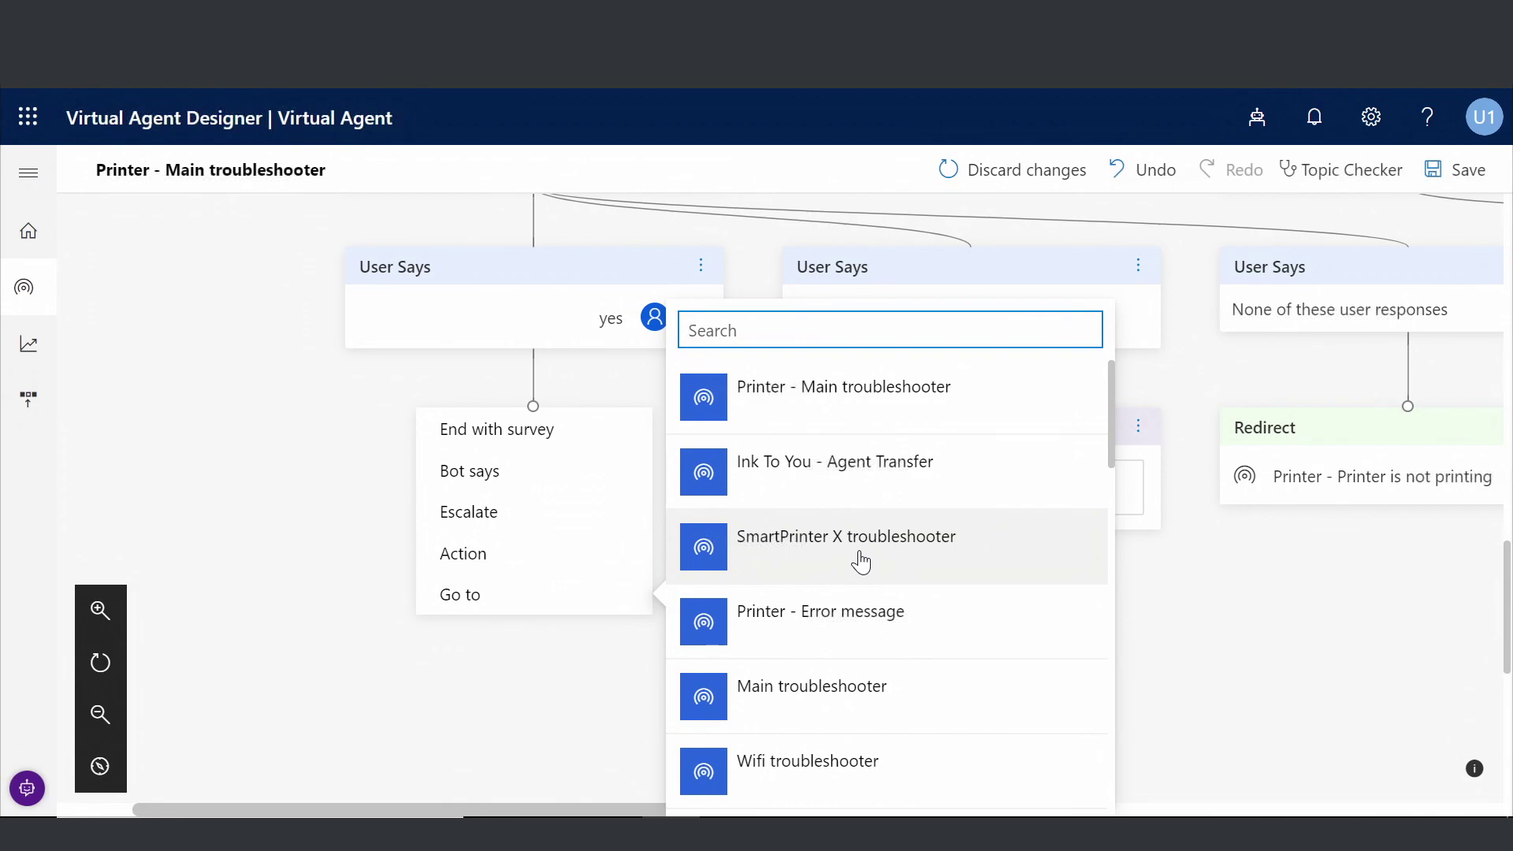
pyautogui.click(861, 561)
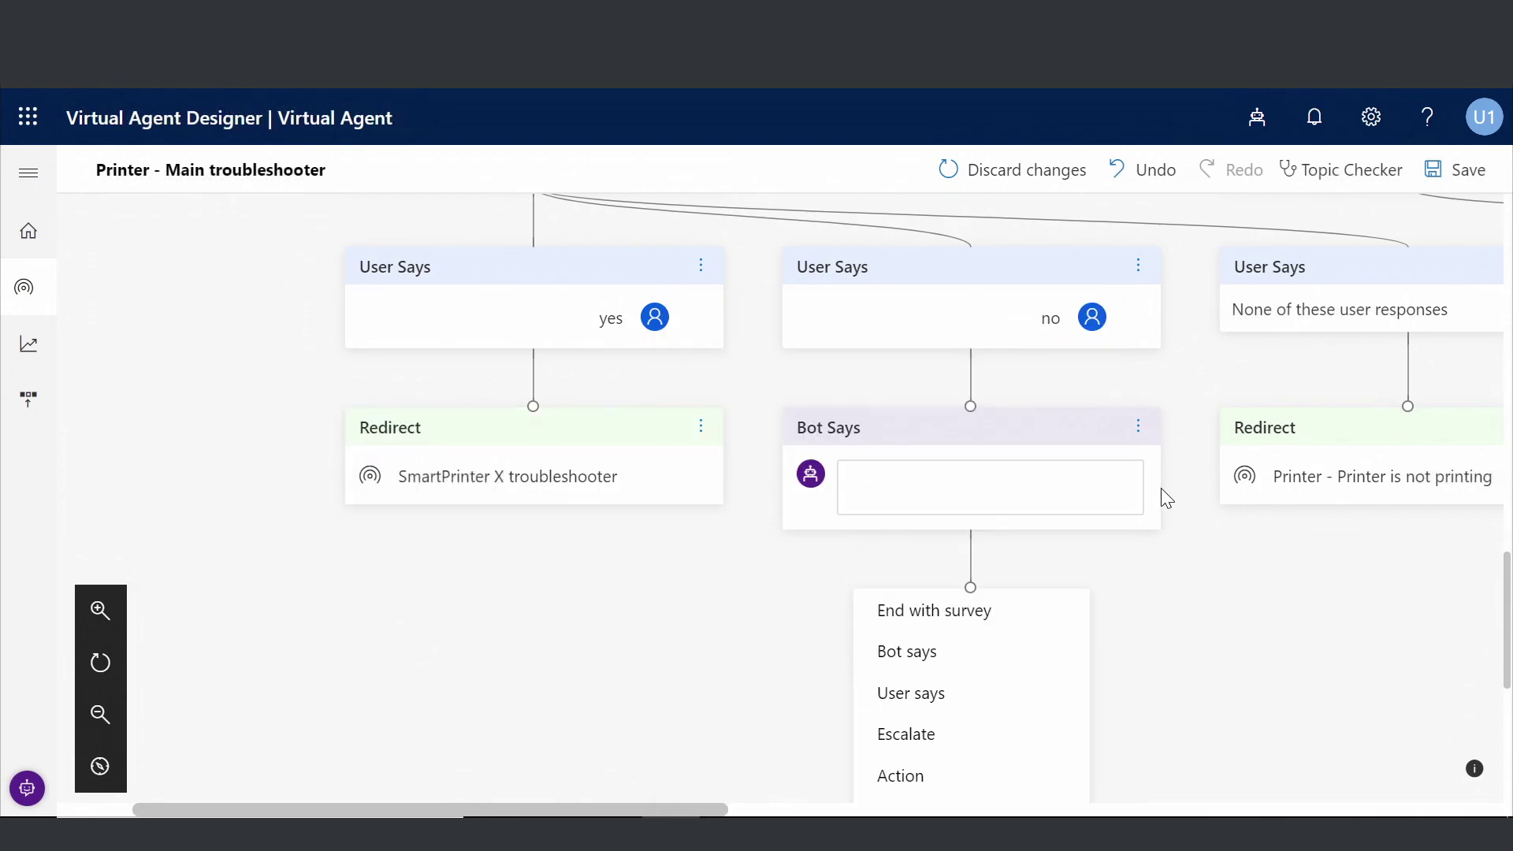
# Delete the empty no-branch message and connect no to the printer-not-printing Redirect.
pyautogui.click(1139, 425)
pyautogui.click(1178, 436)
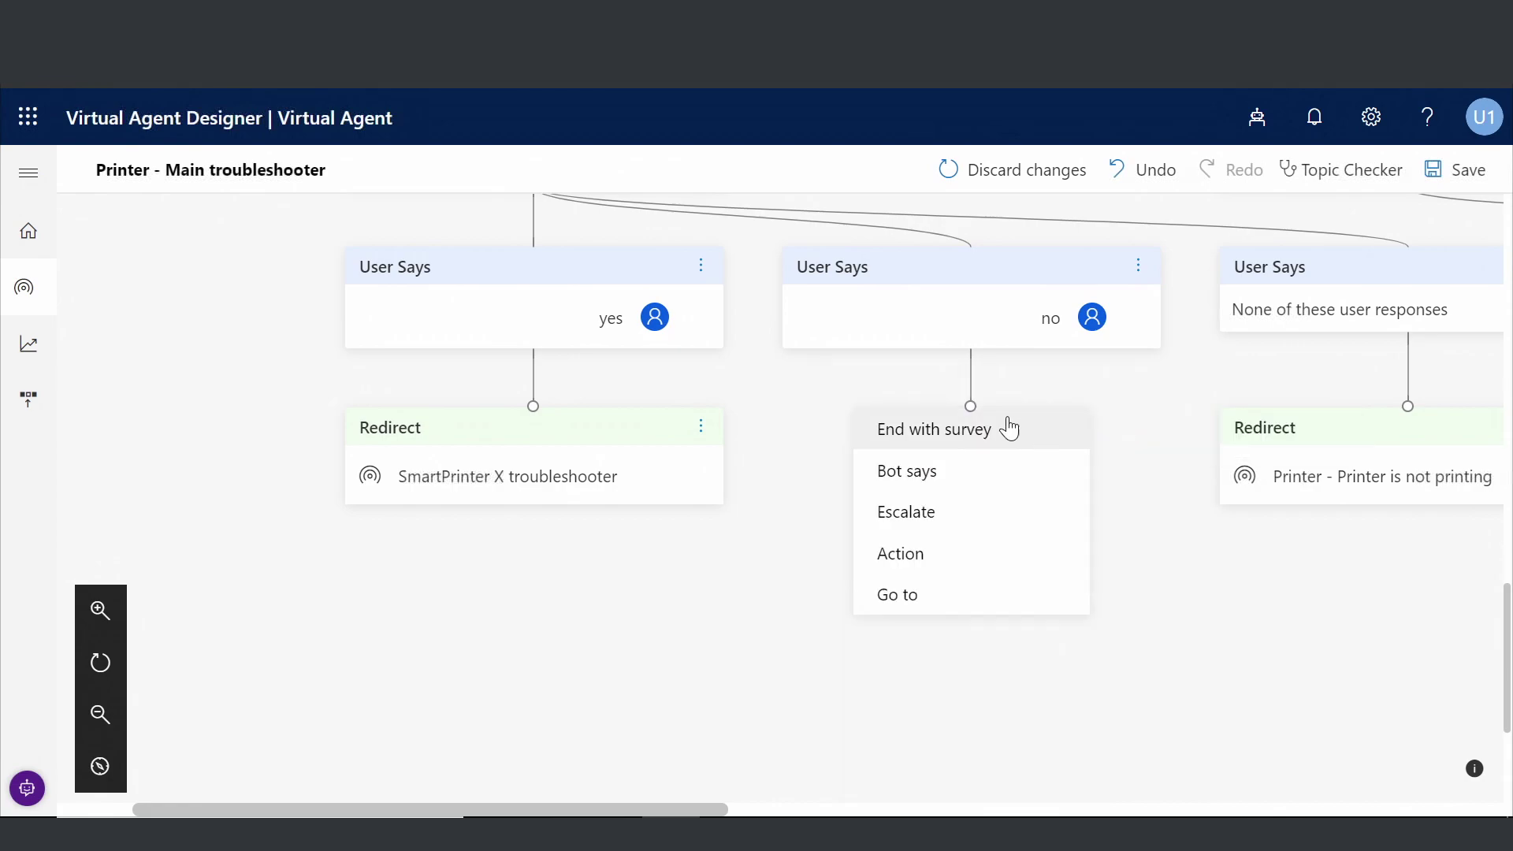
pyautogui.moveTo(972, 406); pyautogui.dragTo(1407, 407)
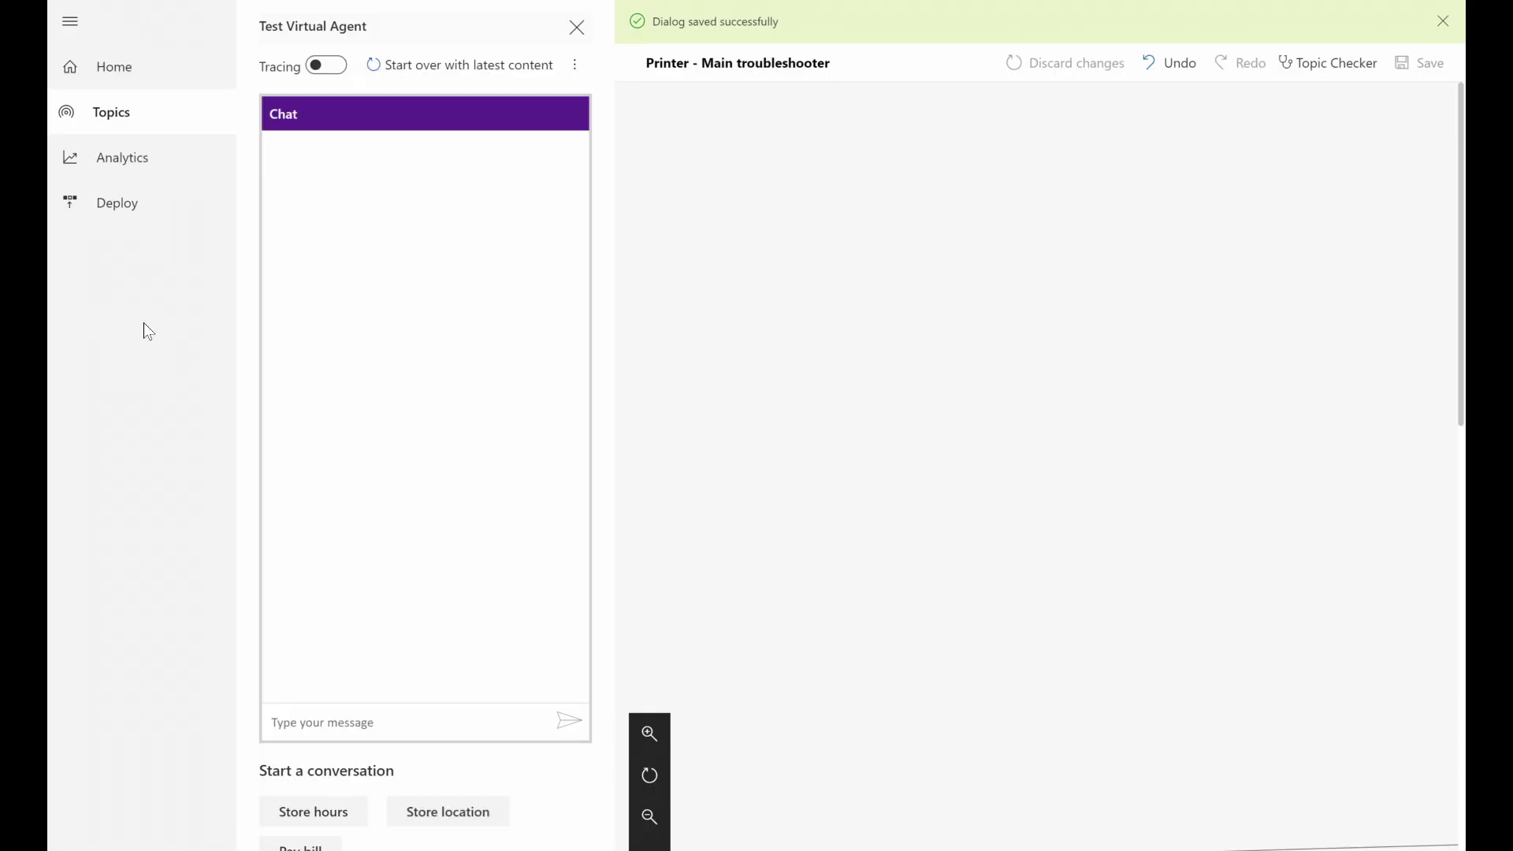
# Turn on tracing in the test chat and send 'My printer wont print'.
pyautogui.click(328, 67)
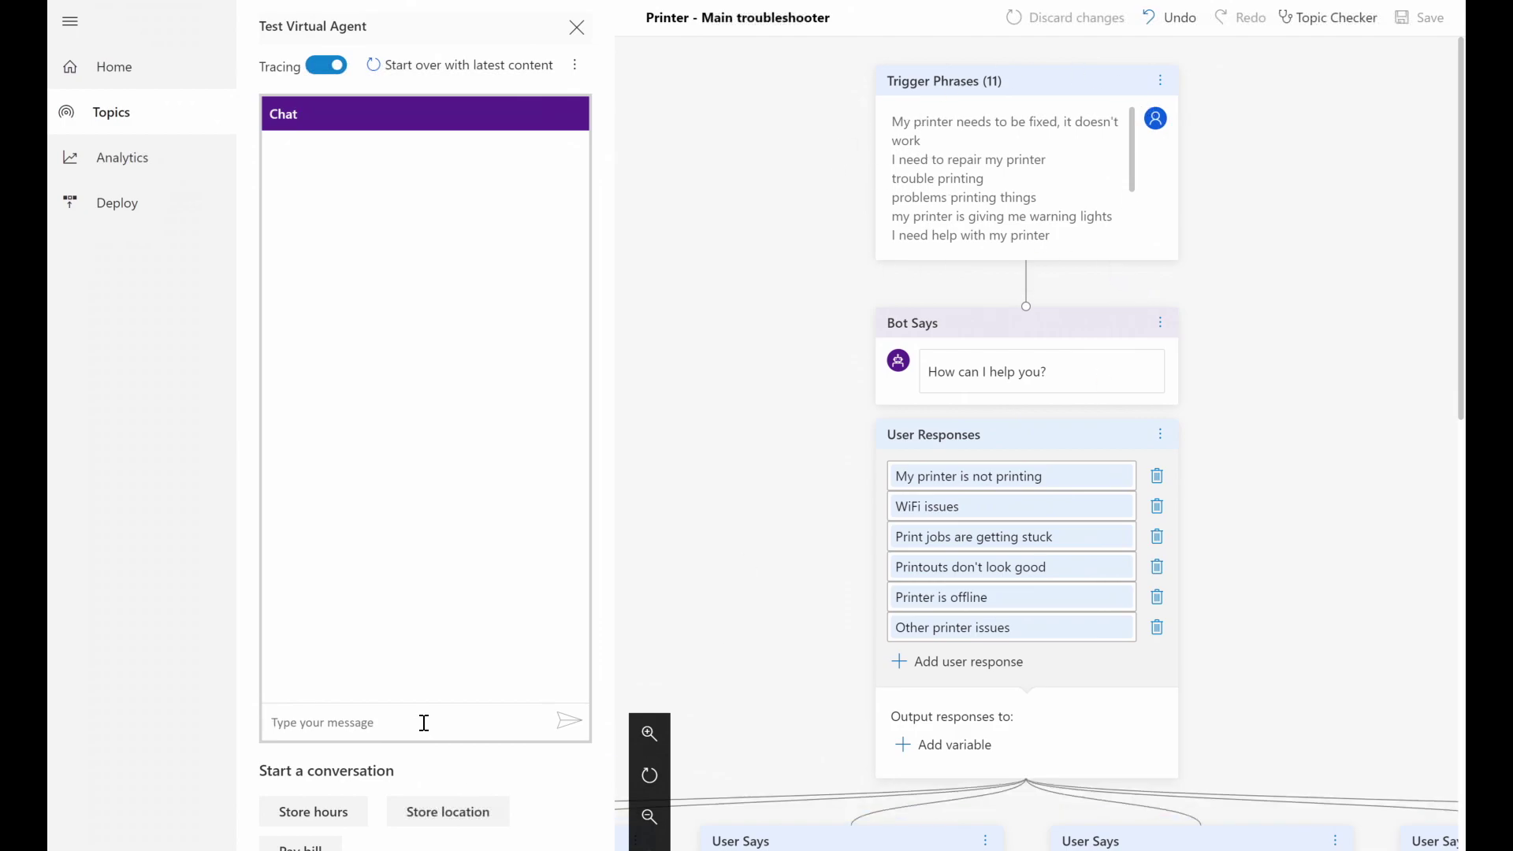
pyautogui.write('M')
pyautogui.write('nter wont pri')
pyautogui.press('Return')
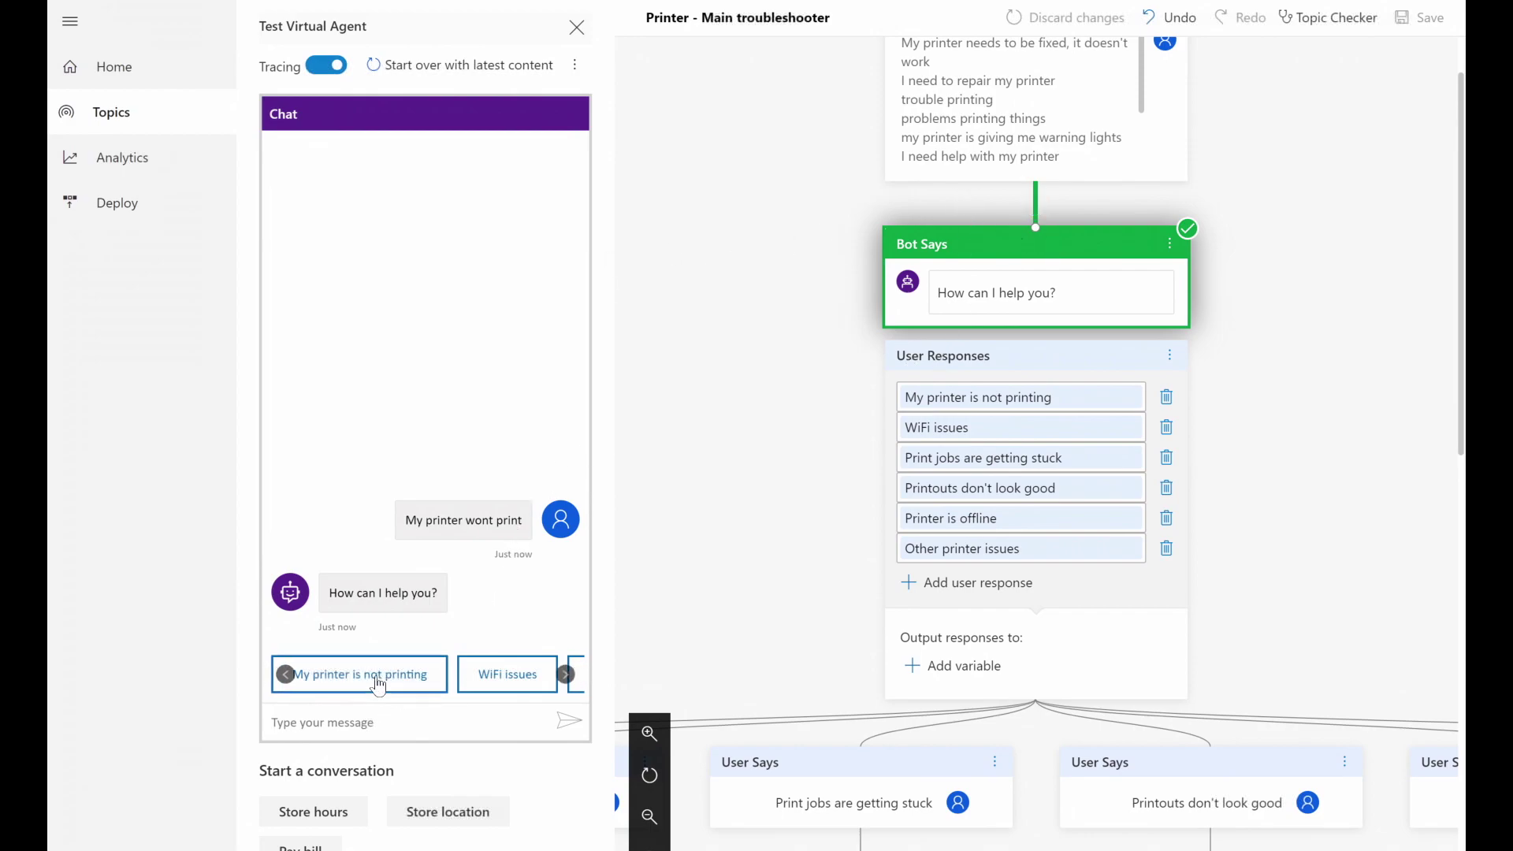
# Pick 'My printer is not printing', then answer Yes to the smart printer question.
pyautogui.click(441, 672)
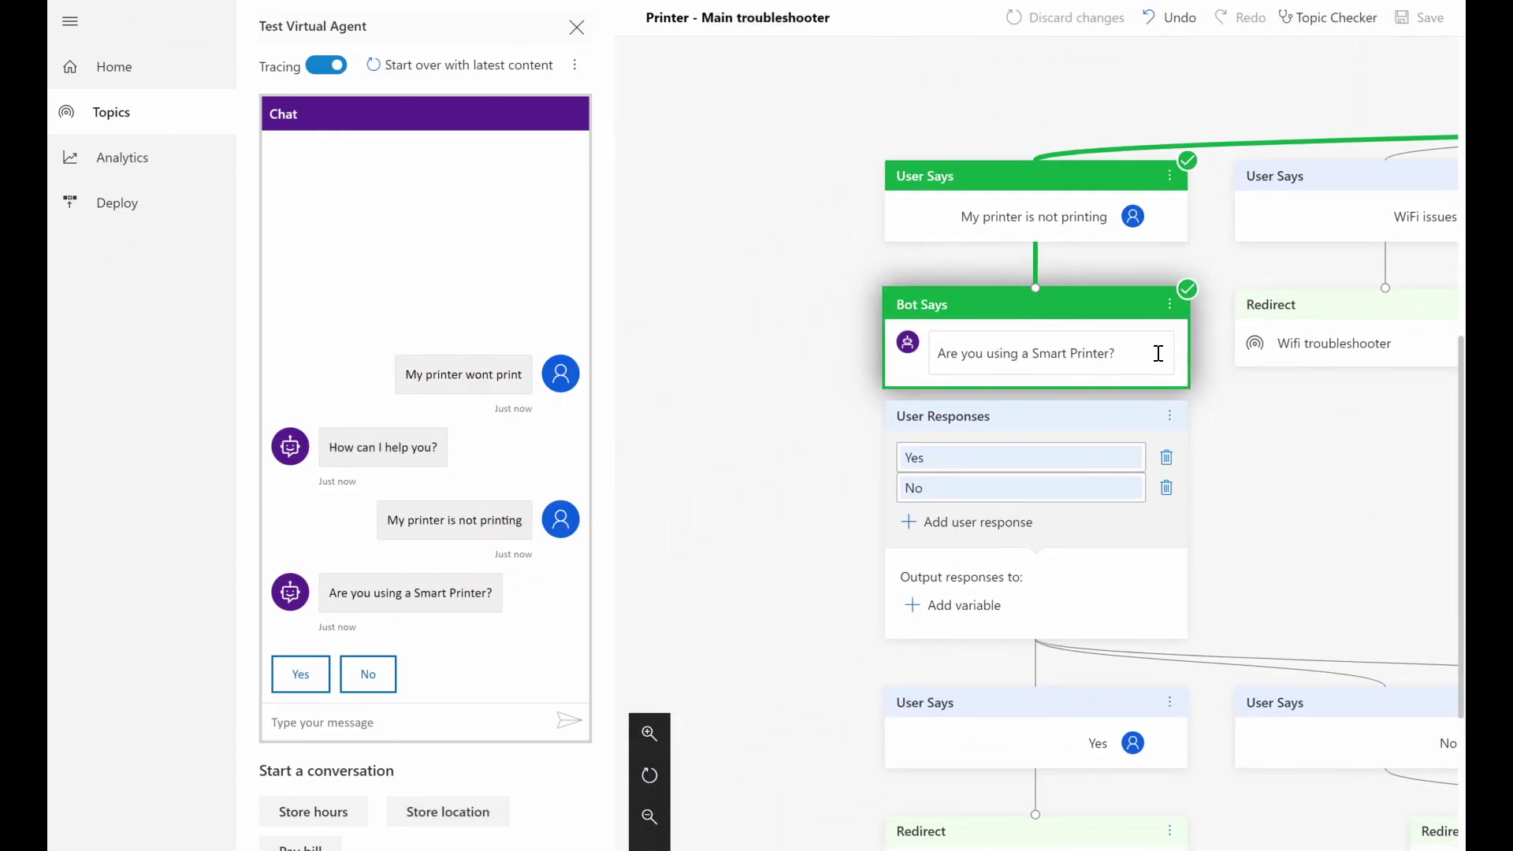
pyautogui.click(290, 676)
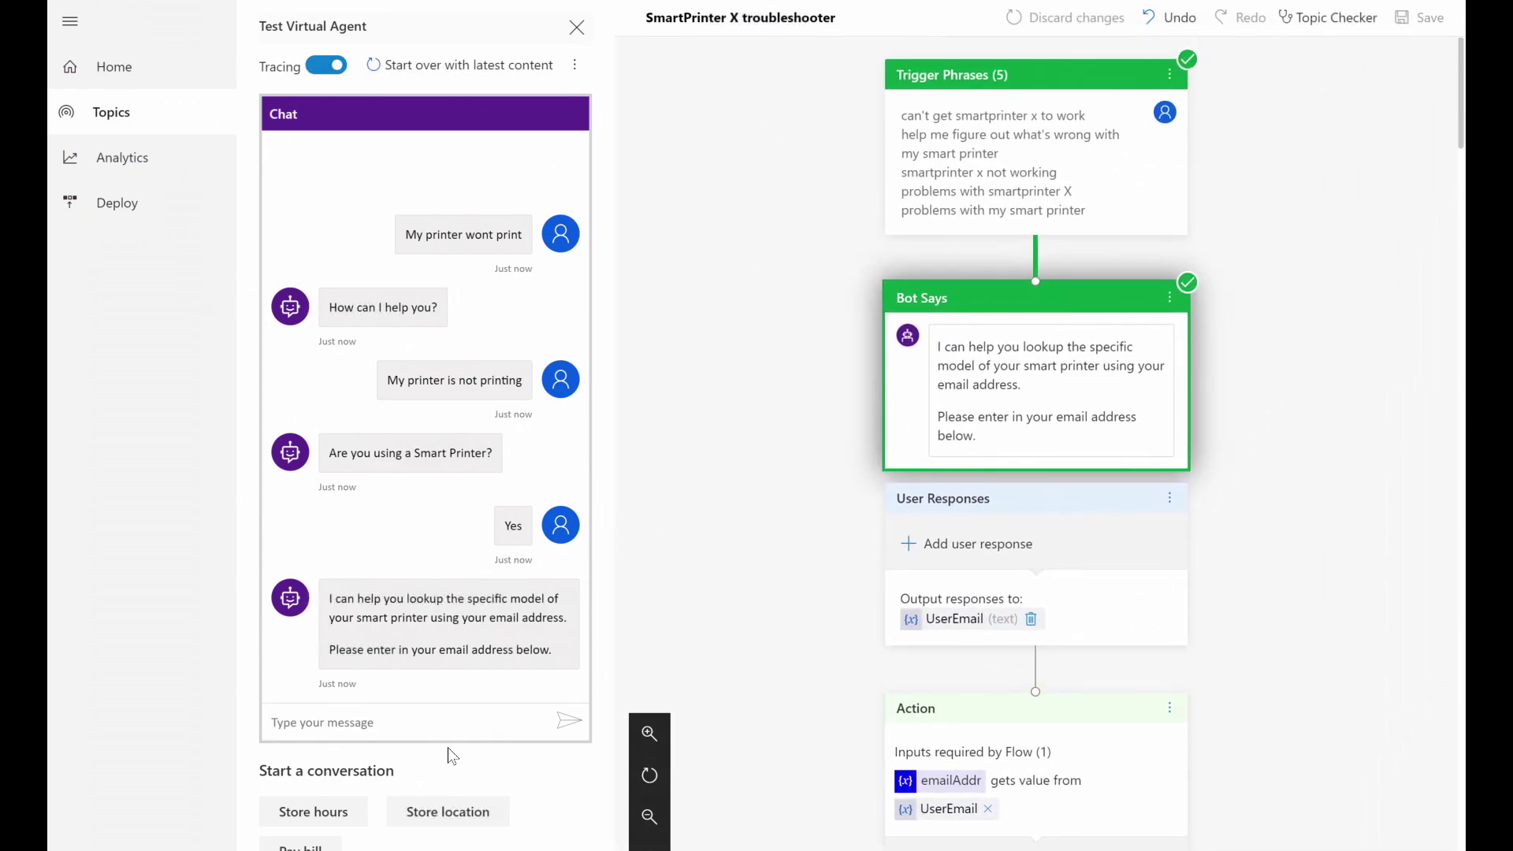
# Send the requested email address to the test bot.
pyautogui.press('Return')
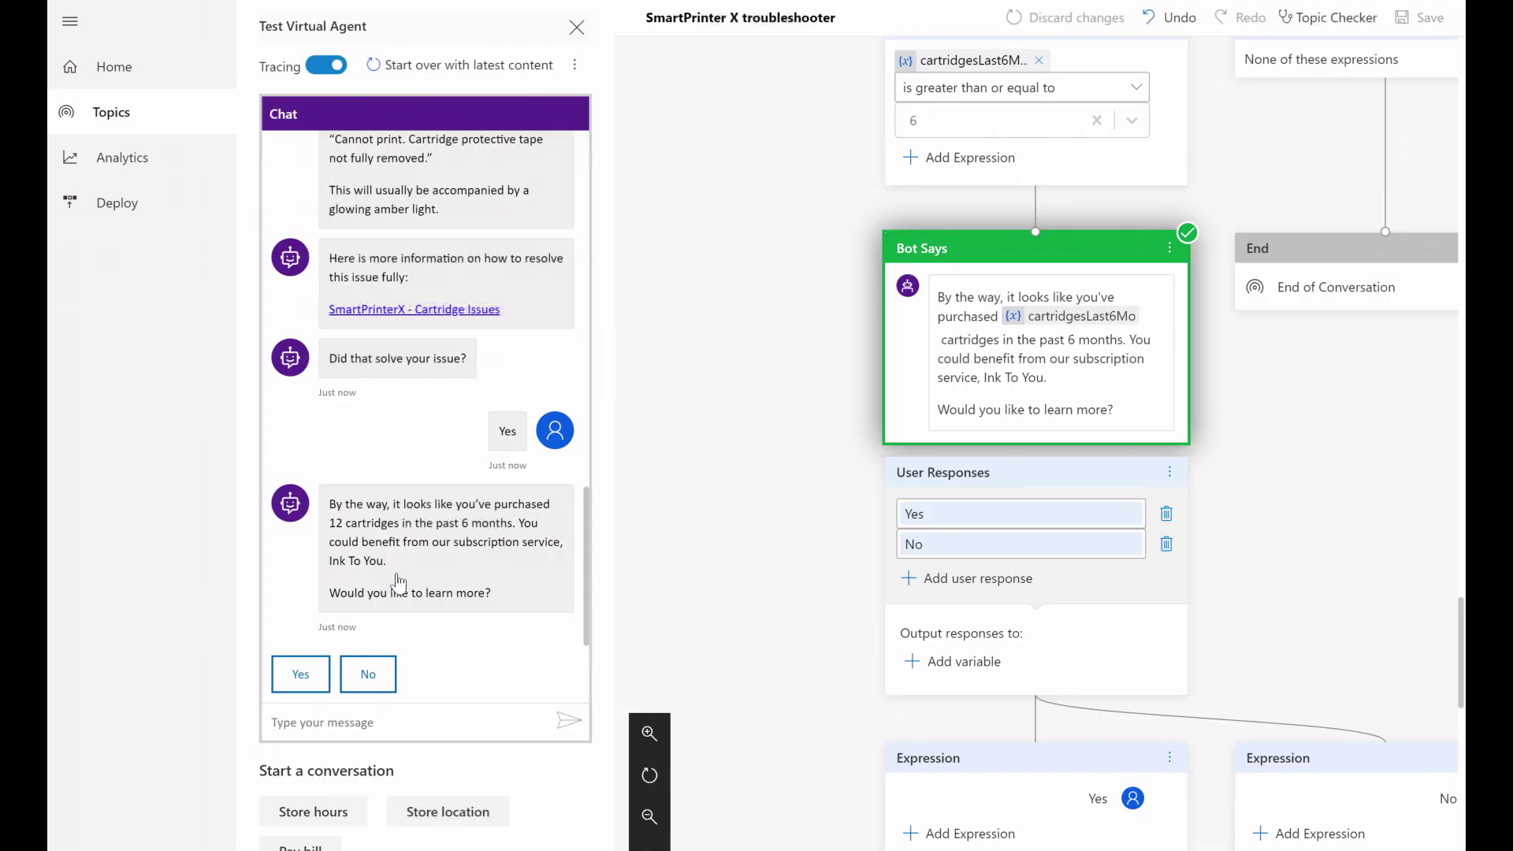
# Answer Yes to learning about Ink To You and Yes to speaking with an agent.
pyautogui.click(297, 676)
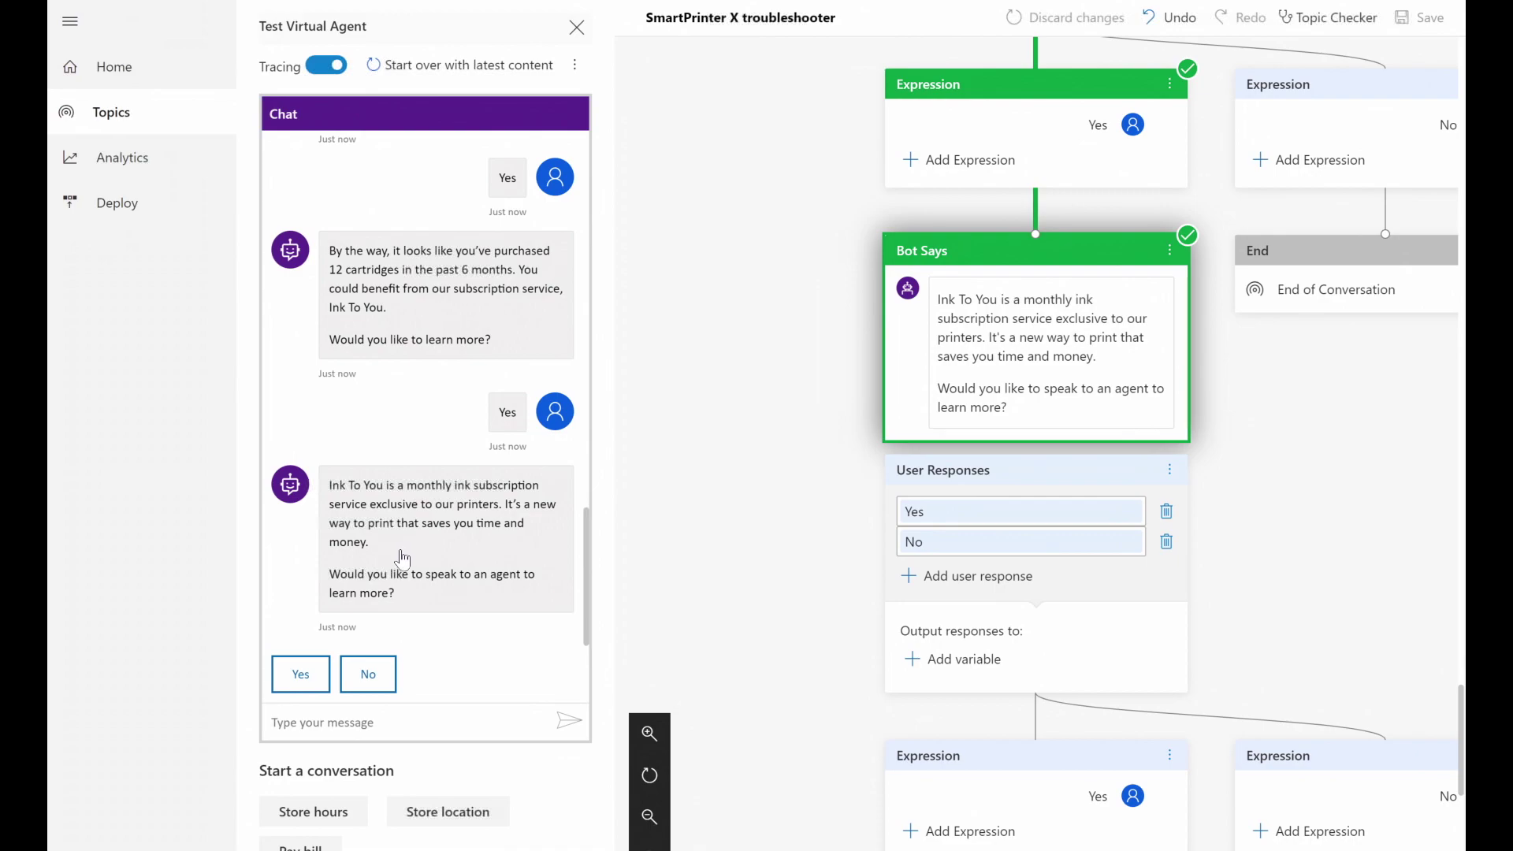
pyautogui.click(296, 678)
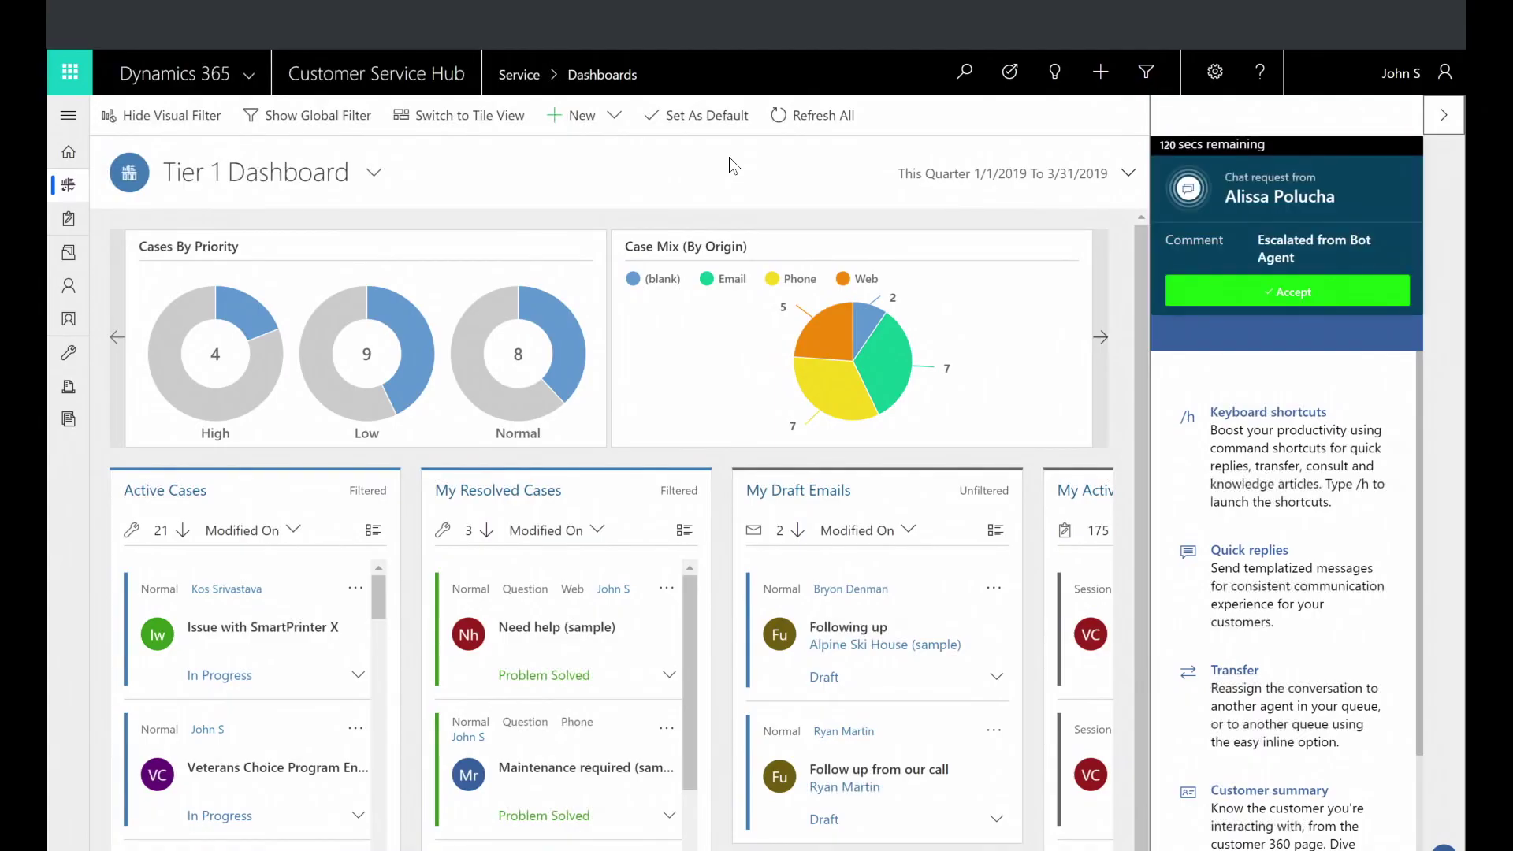
# Accept the escalated printer chat and review its bot transcript and context summary.
pyautogui.click(1330, 299)
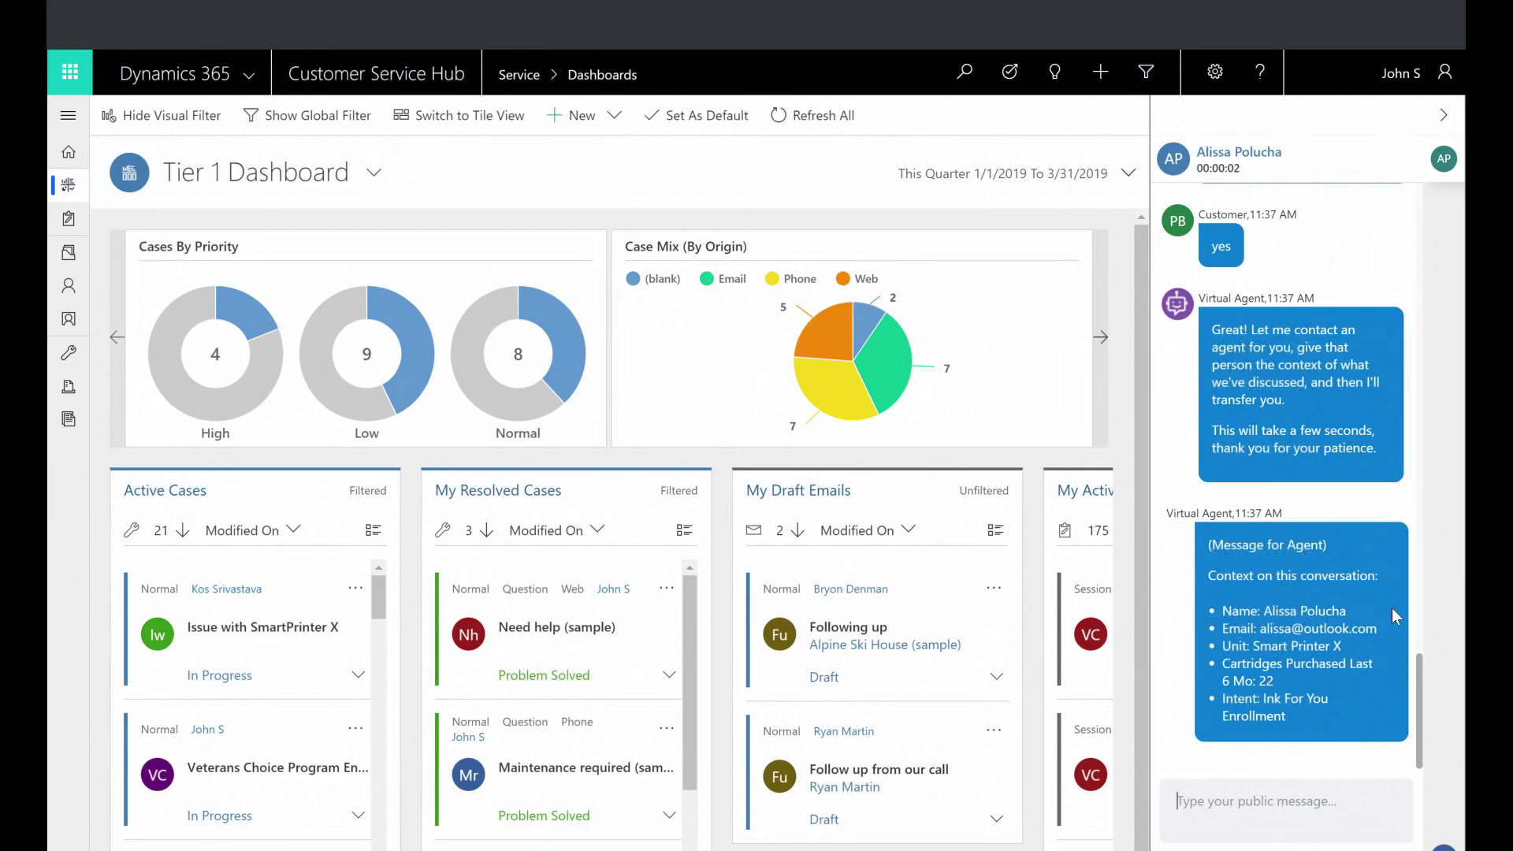
pyautogui.scroll(2, 1419, 682)
pyautogui.scroll(1, 1421, 660)
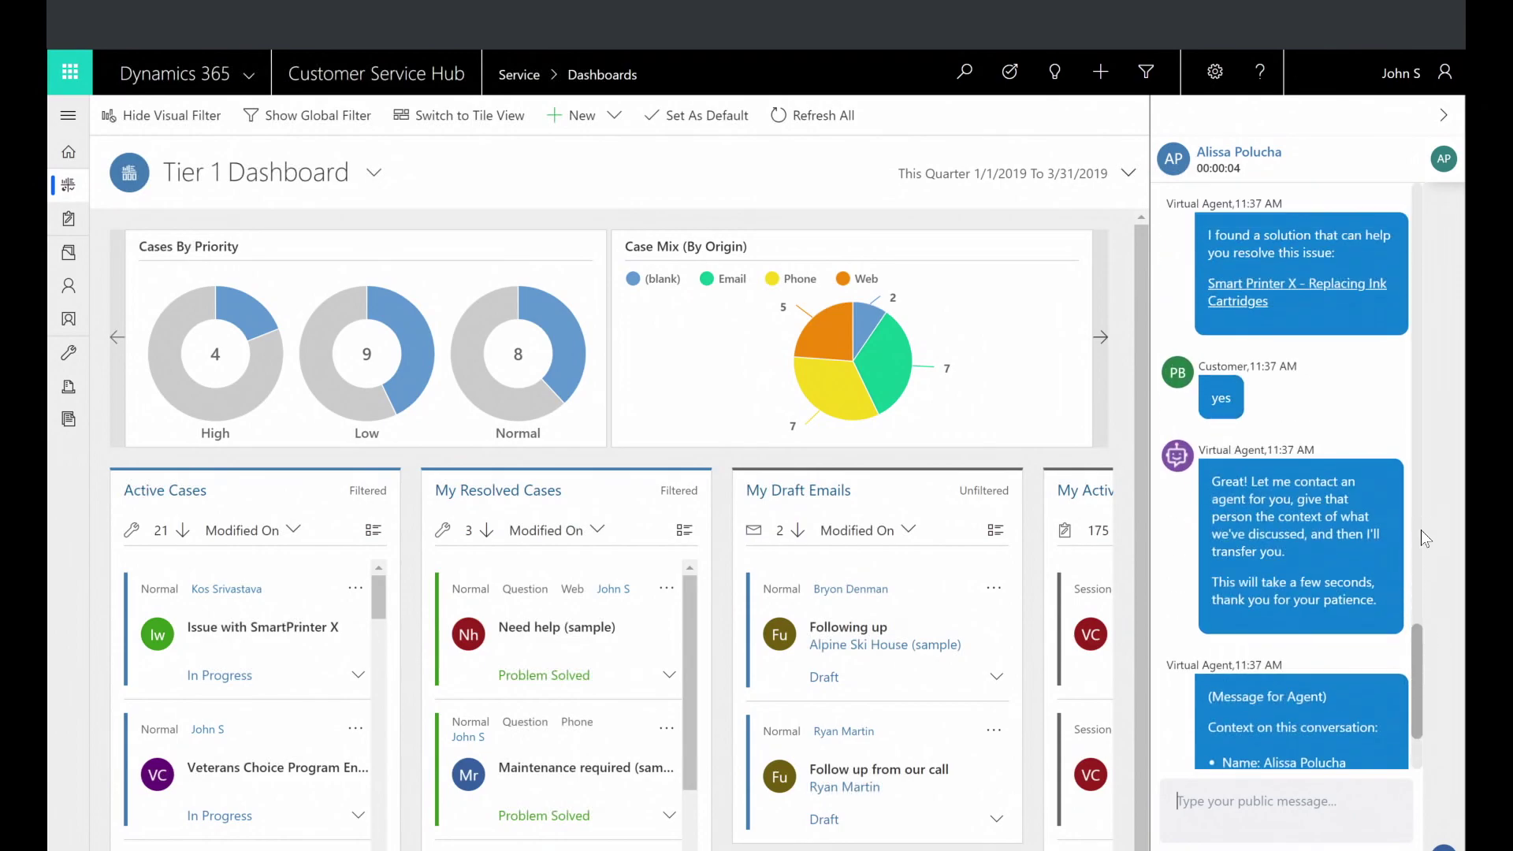
pyautogui.scroll(3, 1421, 529)
pyautogui.scroll(3, 1426, 480)
pyautogui.scroll(-3, 1419, 329)
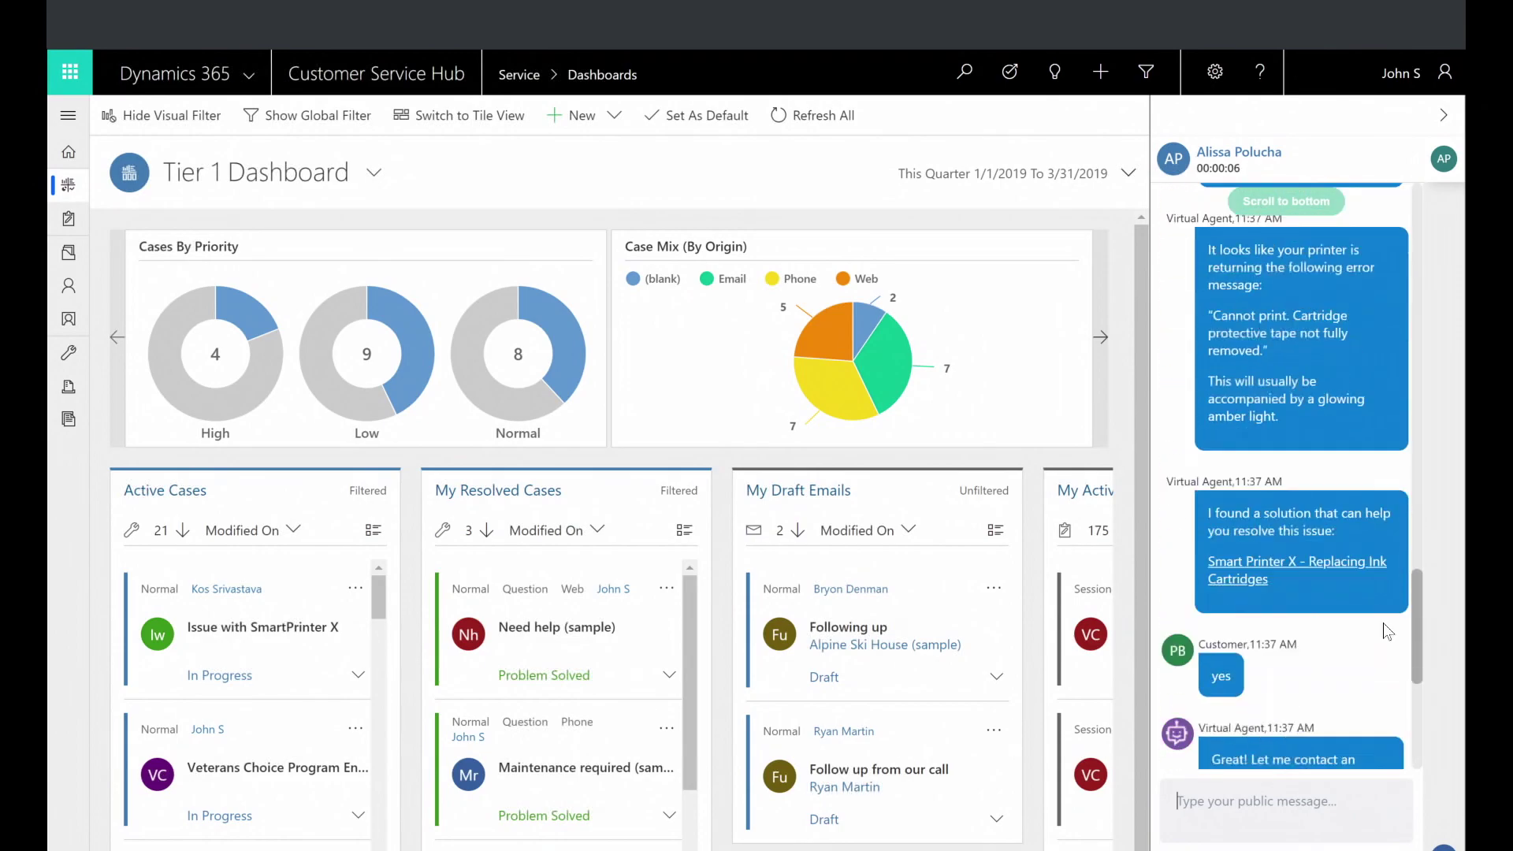
pyautogui.scroll(-5, 1383, 623)
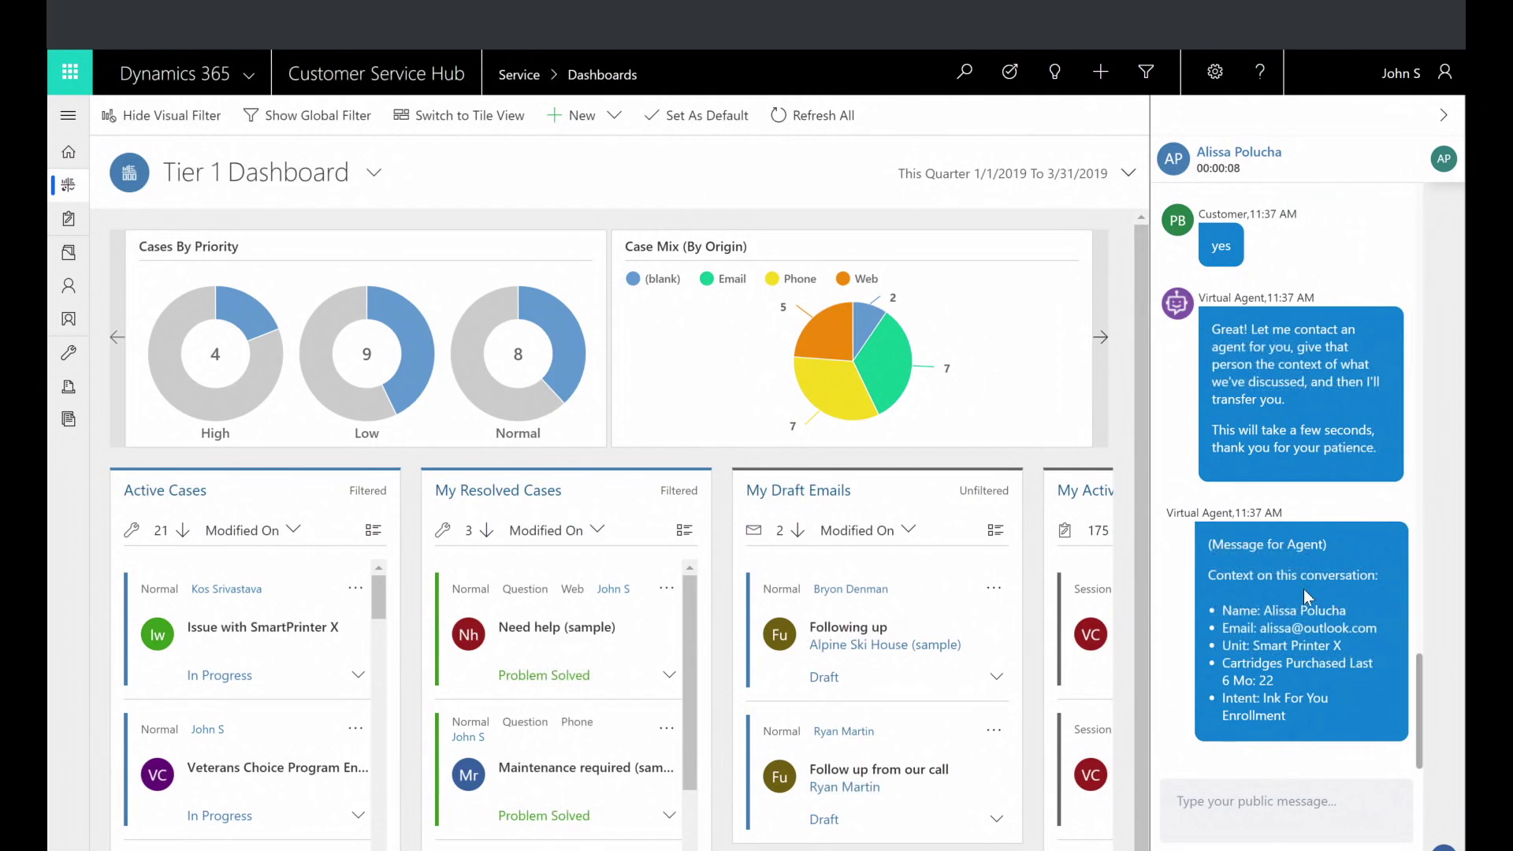